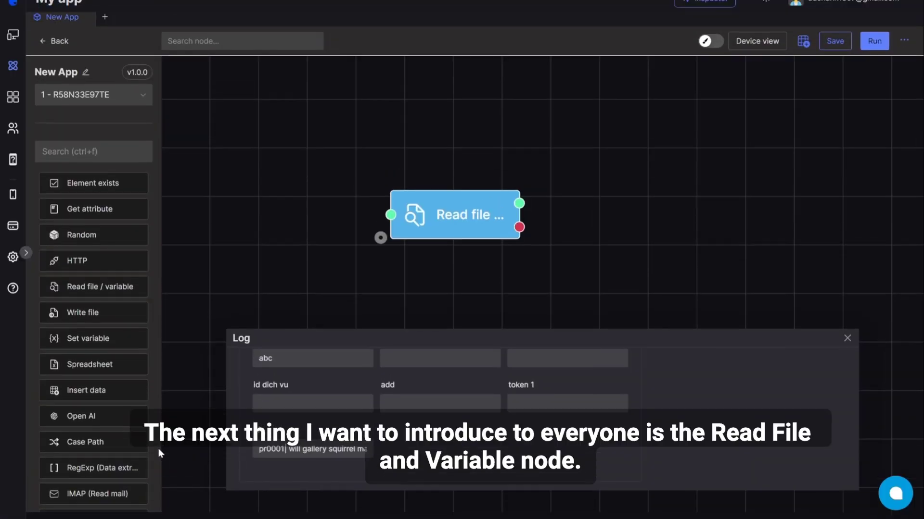
- Clear the Read file / variable node's existing file path and keep File as the input type
double_click(479, 231)
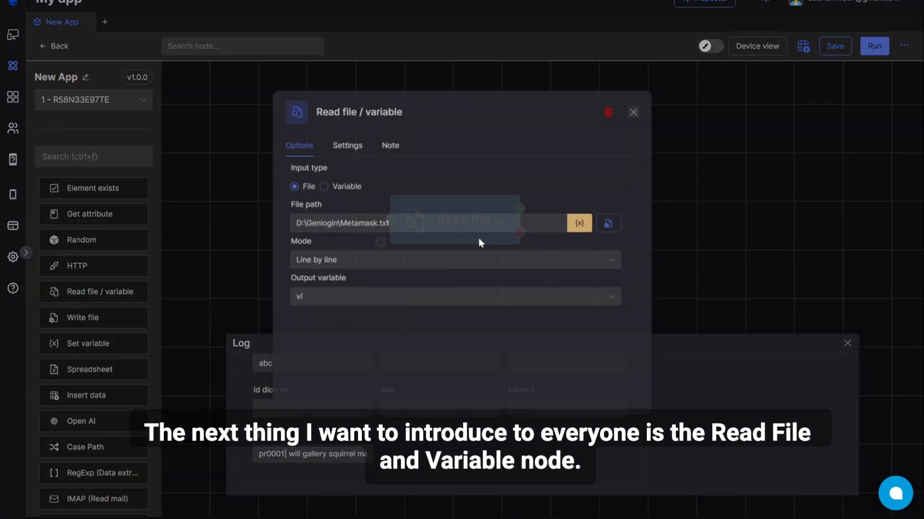
left_click(549, 223)
key("ctrl+a")
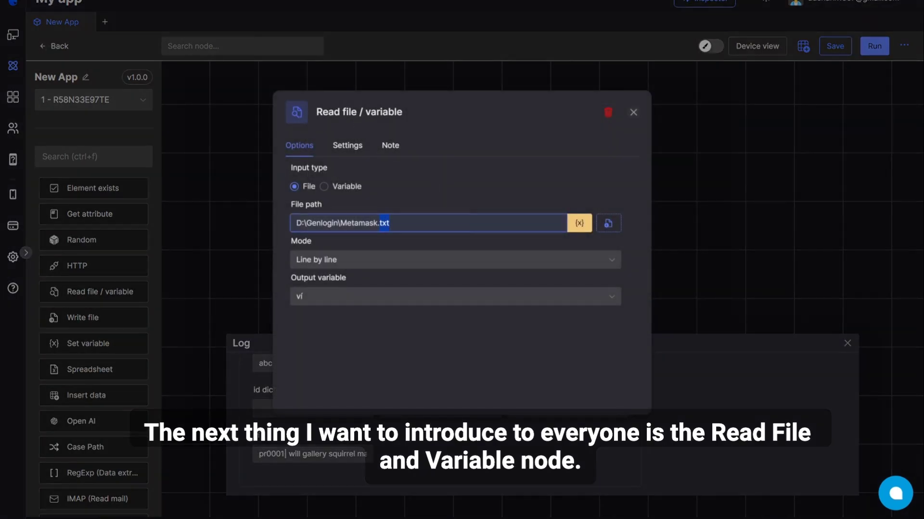
key("BackSpace")
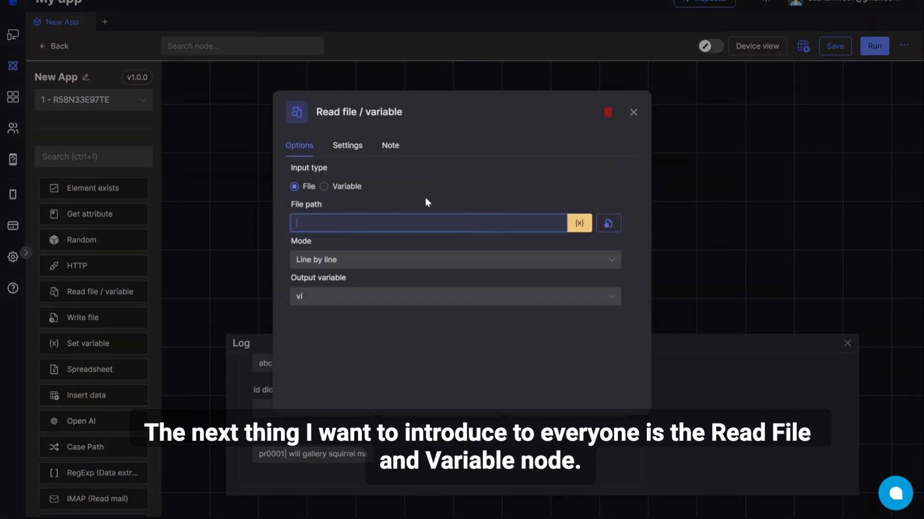
left_click(357, 187)
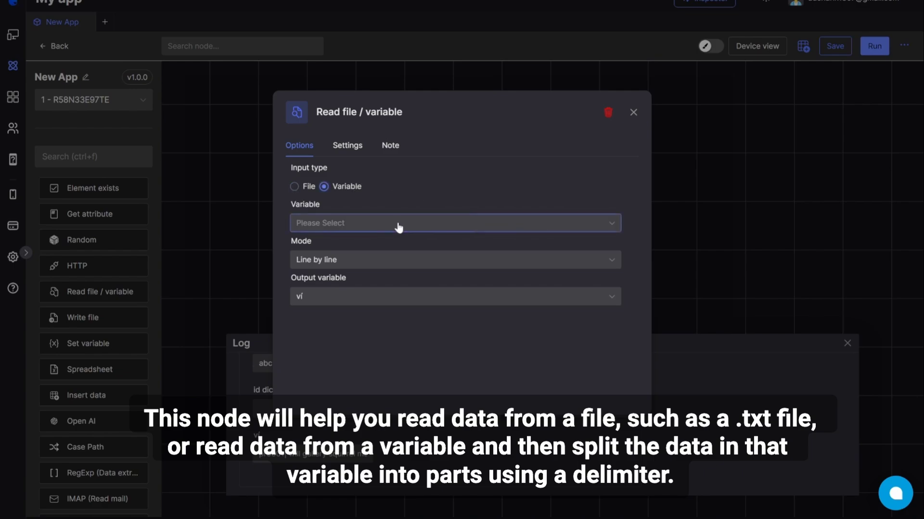
left_click(309, 188)
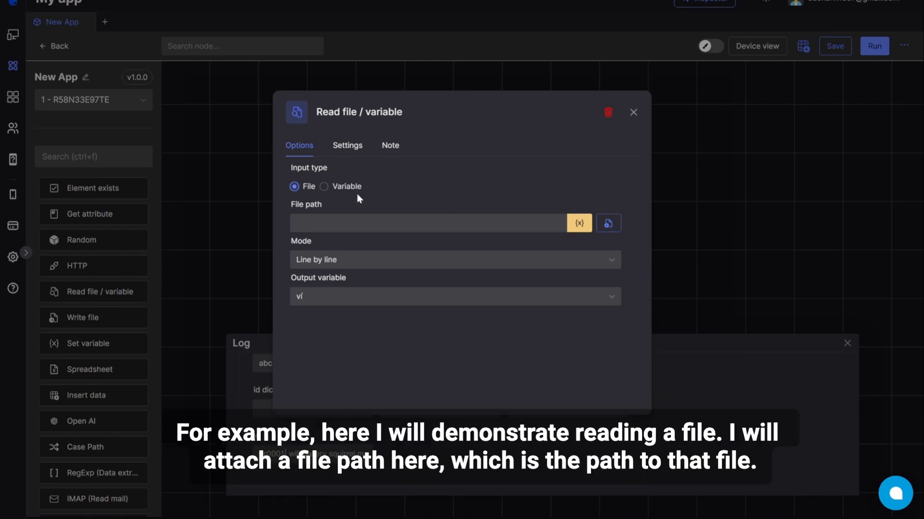
- Set the file path to Metamask.txt from the D:\Genlogin folder
triple_click(315, 206)
left_click(580, 223)
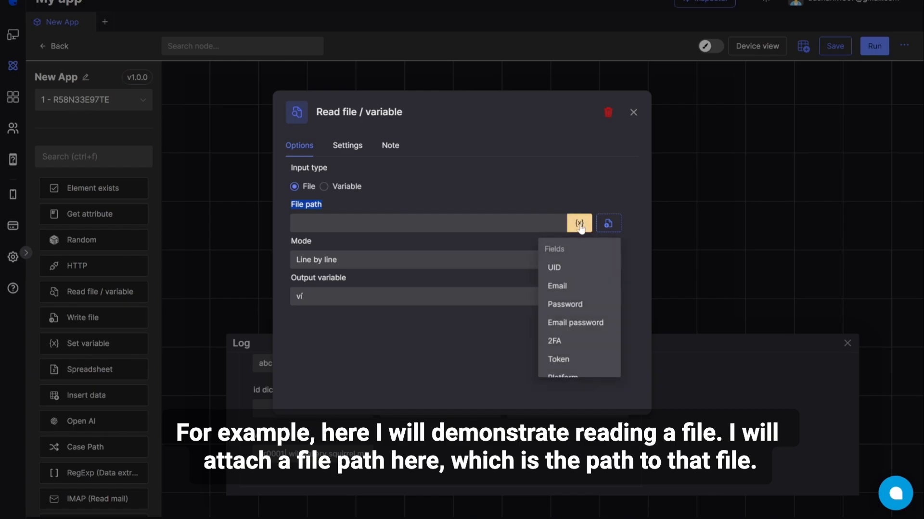
scroll(588, 295, "down", 10)
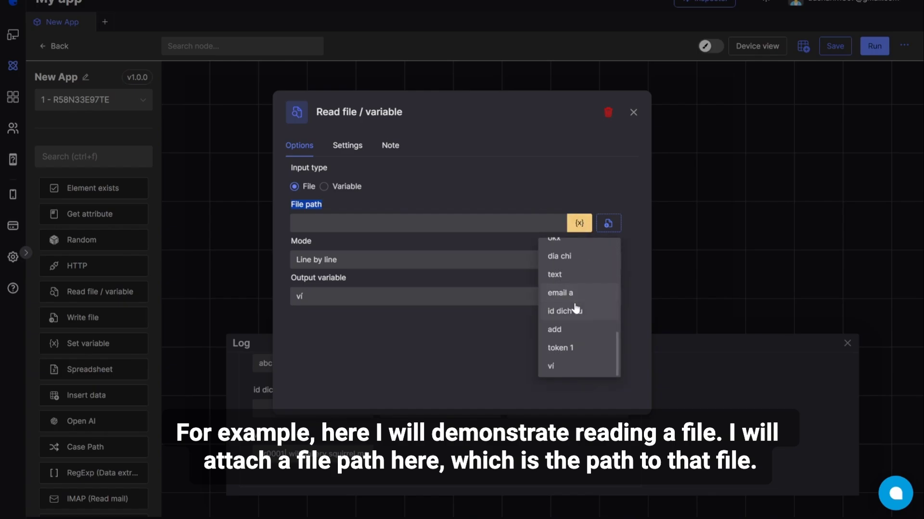
left_click(607, 222)
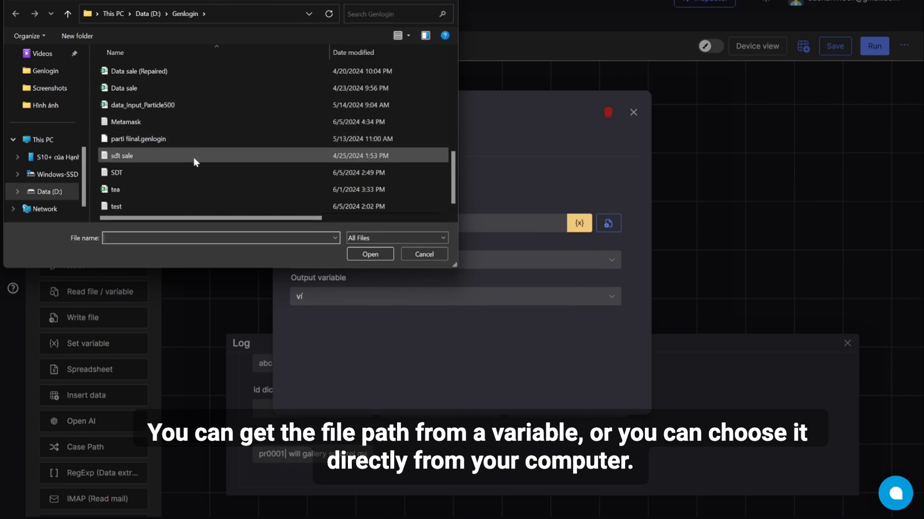
double_click(174, 116)
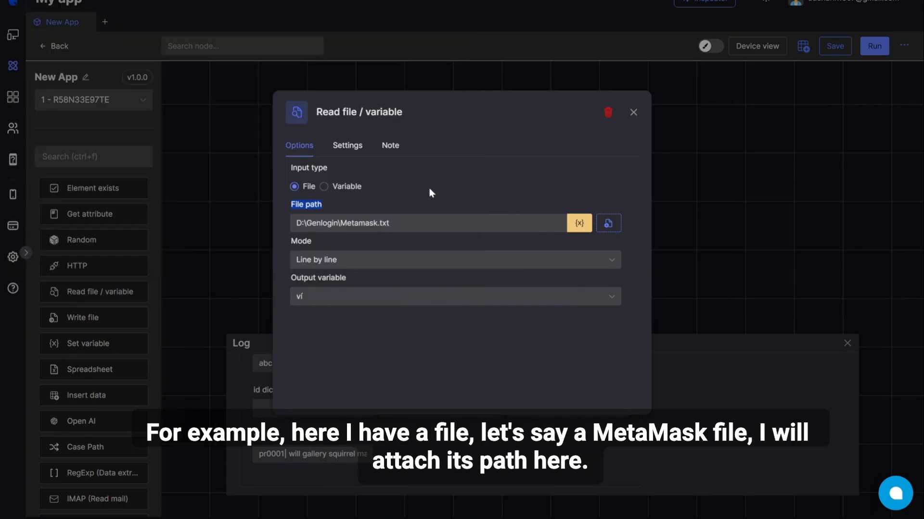
- Keep the reading mode at Line by line and close the Read file / variable settings
left_click(523, 221)
left_click(346, 263)
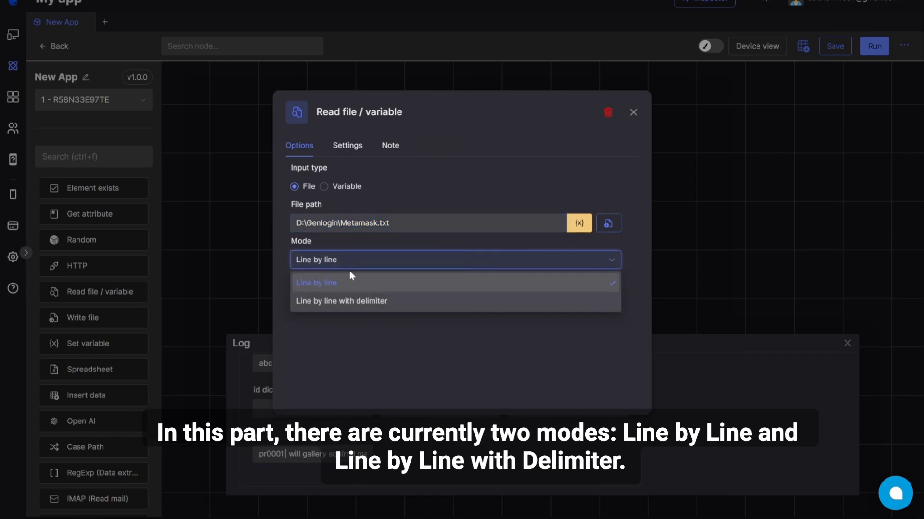
left_click(388, 339)
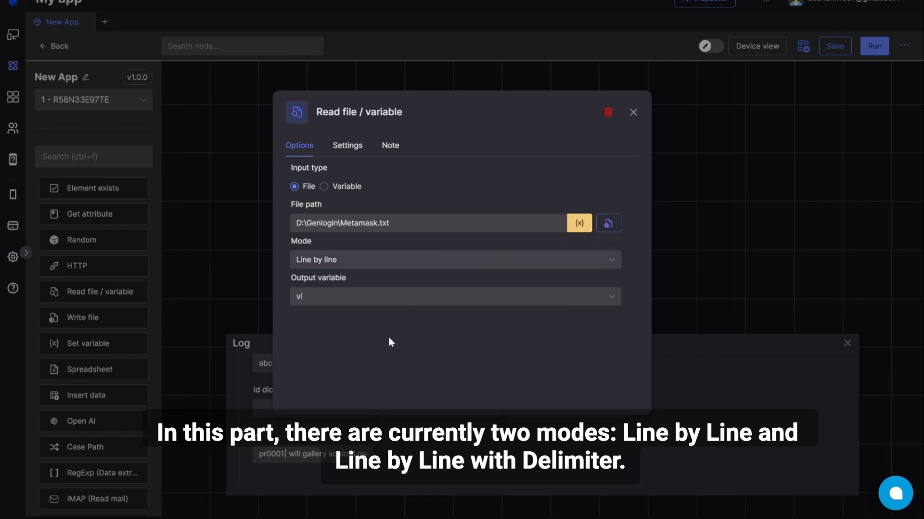
left_click(361, 264)
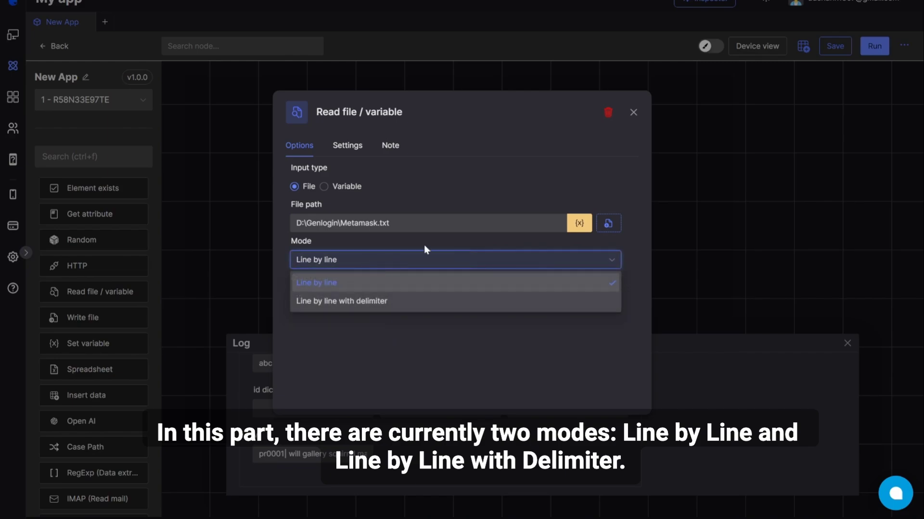
left_click(633, 113)
left_click(633, 114)
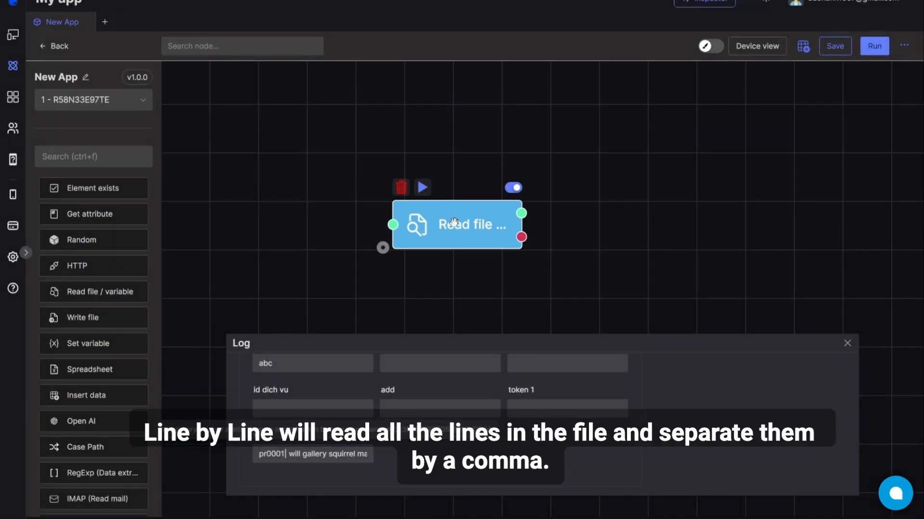
- Run the Read file node alone so the log shows all Metamask.txt lines joined by commas
left_click(423, 188)
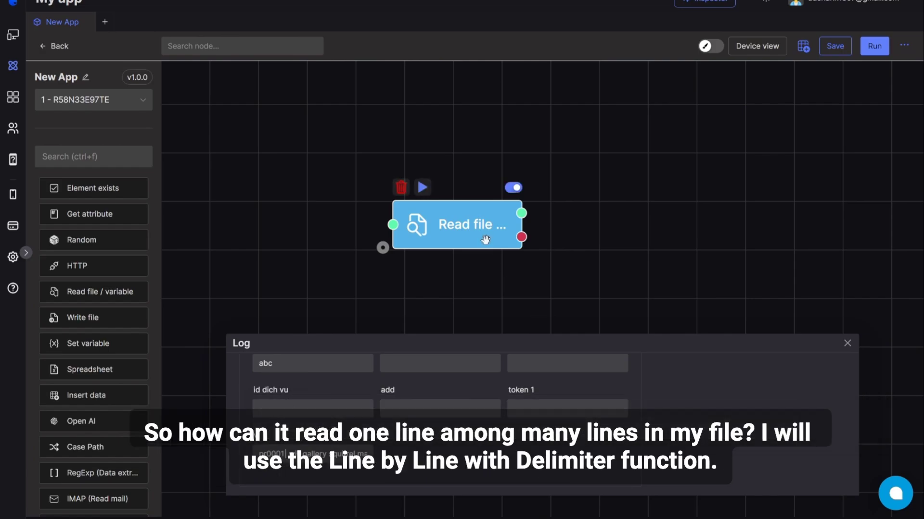
- Switch Mode to 'Line by line with delimiter' and rerun the node to read only pr0001
double_click(453, 224)
left_click(472, 264)
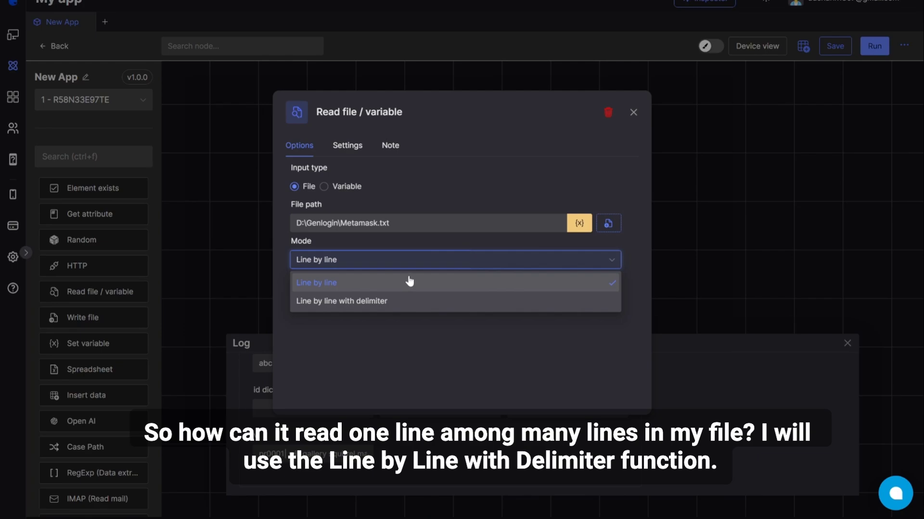
left_click(372, 303)
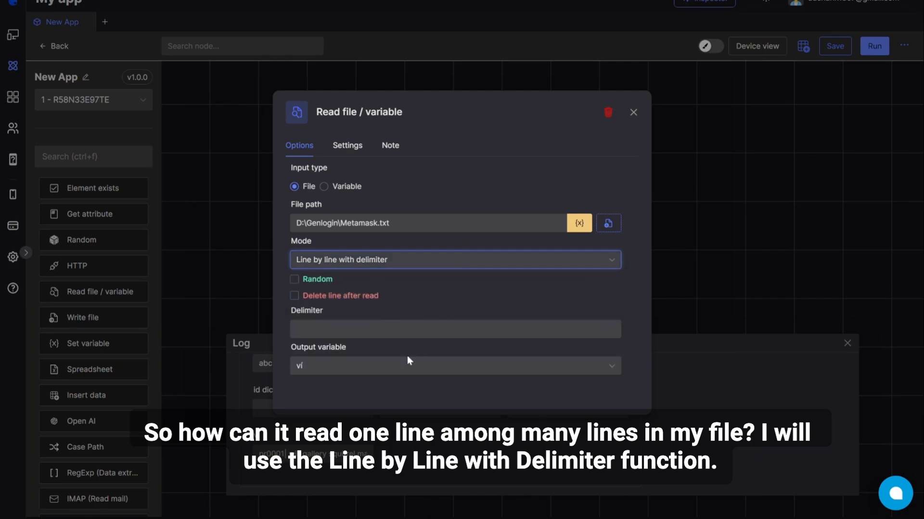
left_click(319, 327)
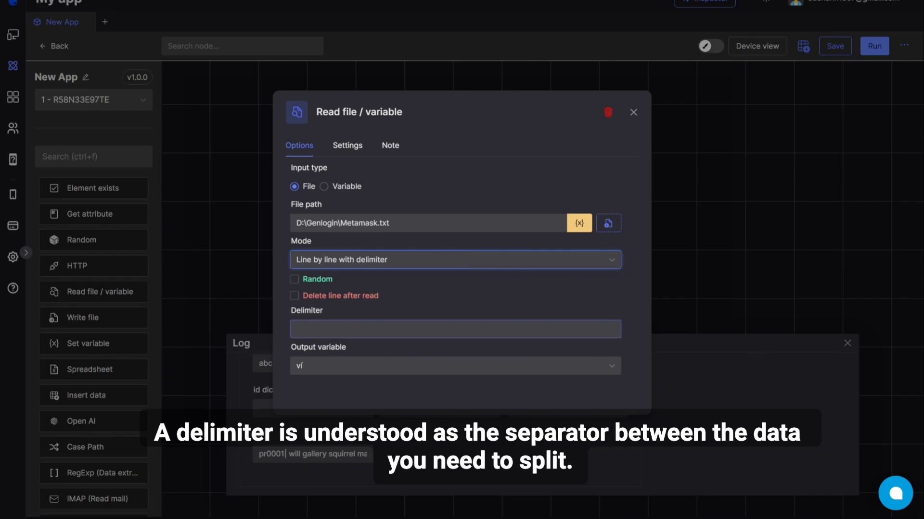
left_click(633, 112)
mouse_move(431, 191)
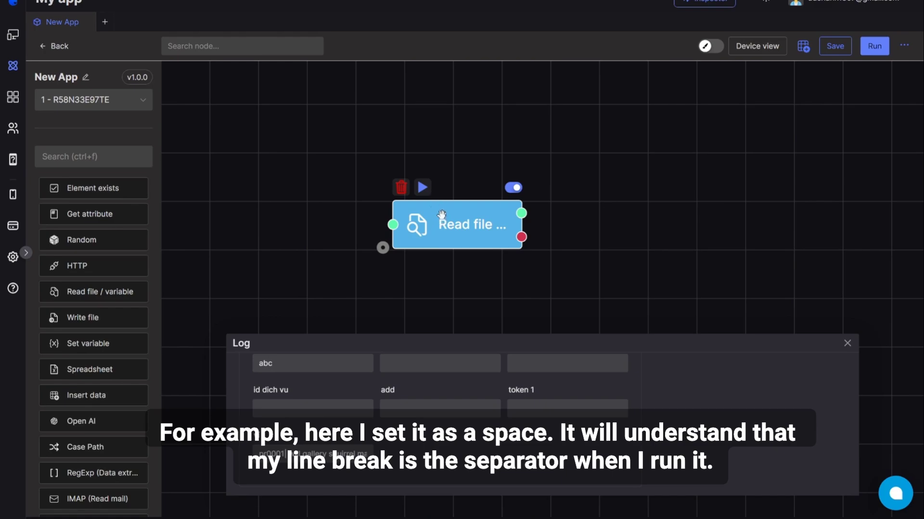
left_click(421, 187)
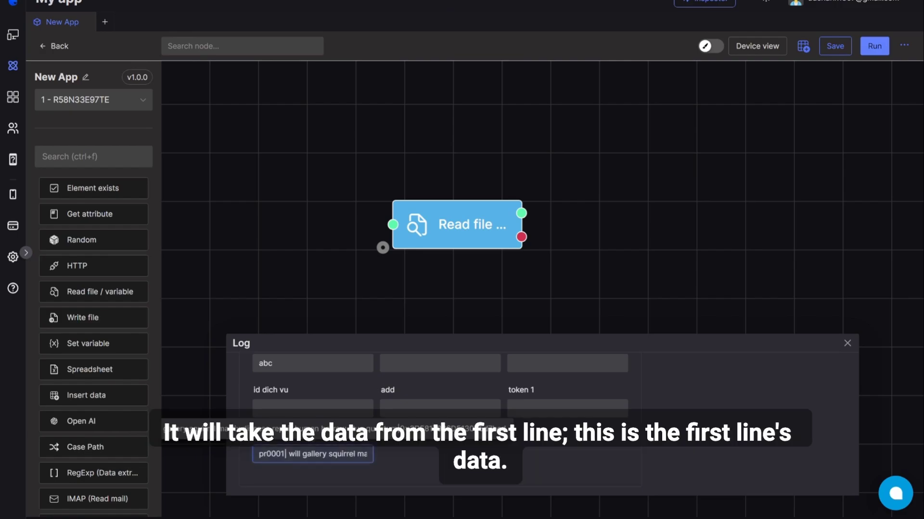
- Enable Random, run the node three times, ending at pr0004, then untick Random
double_click(462, 233)
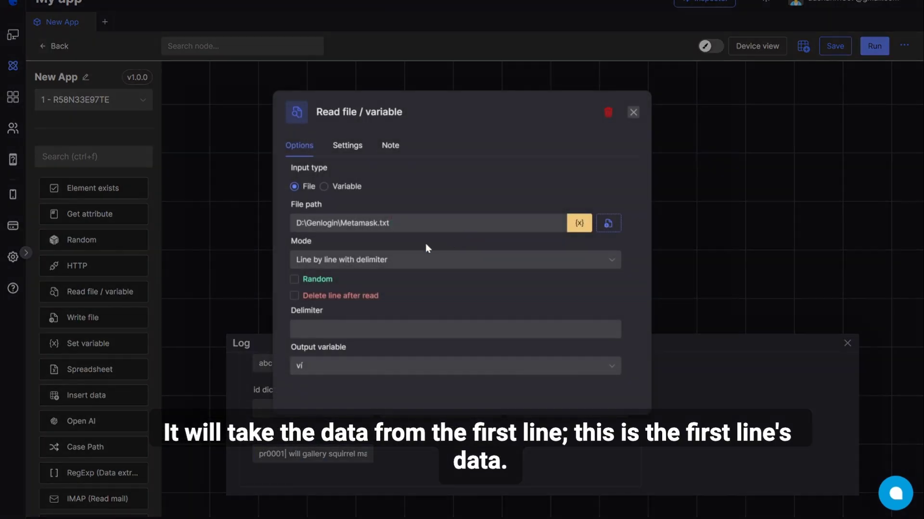
left_click(314, 280)
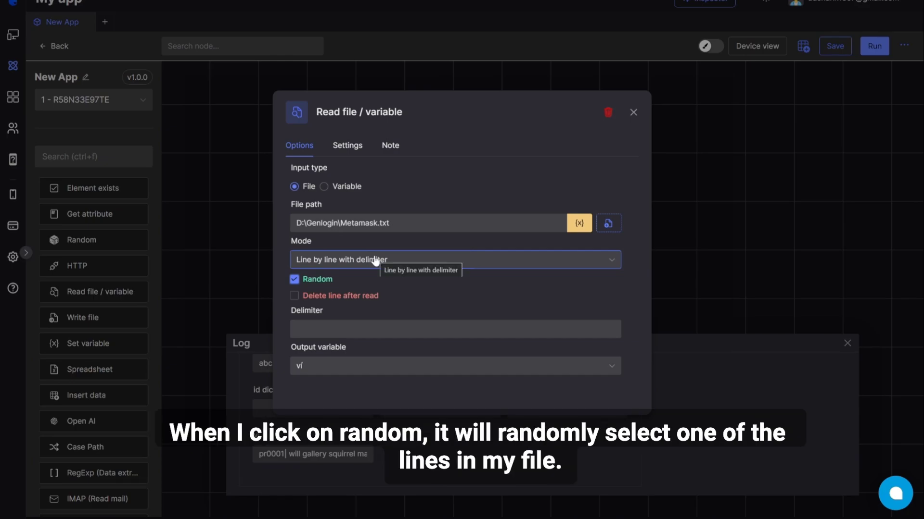
left_click(629, 113)
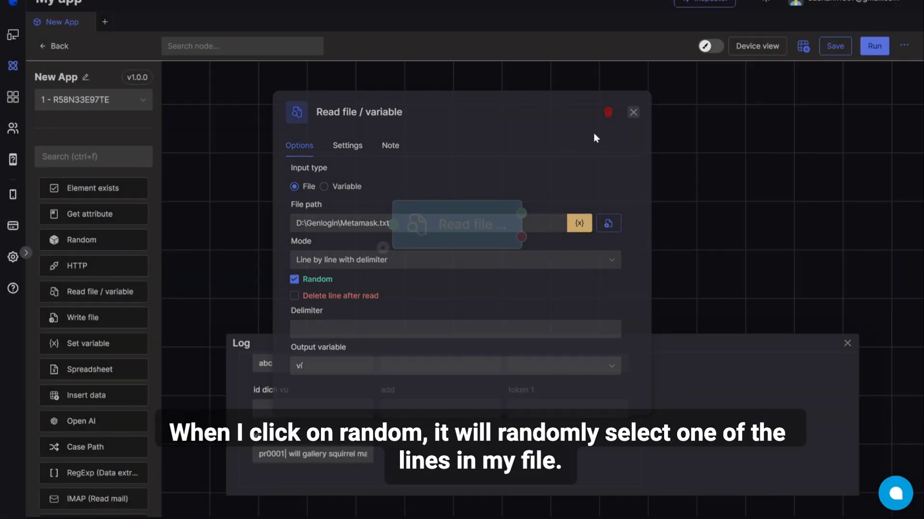
left_click(422, 188)
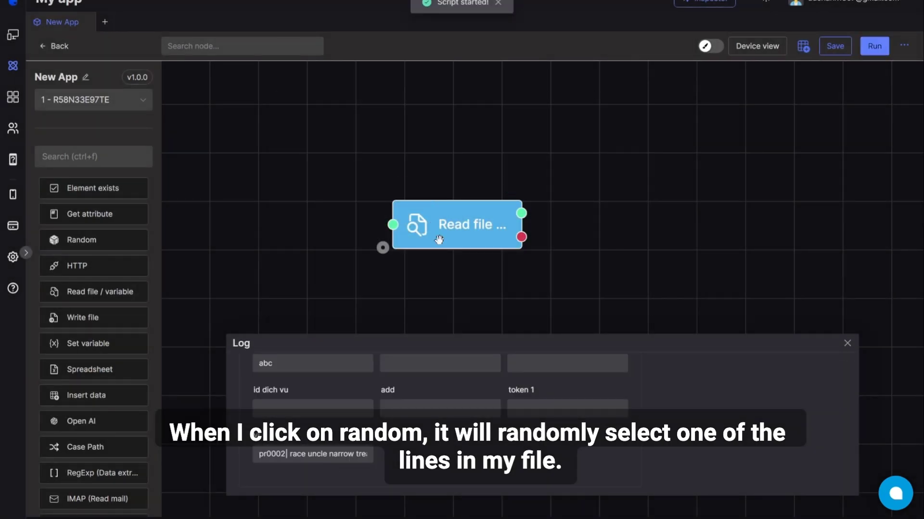
left_click(422, 186)
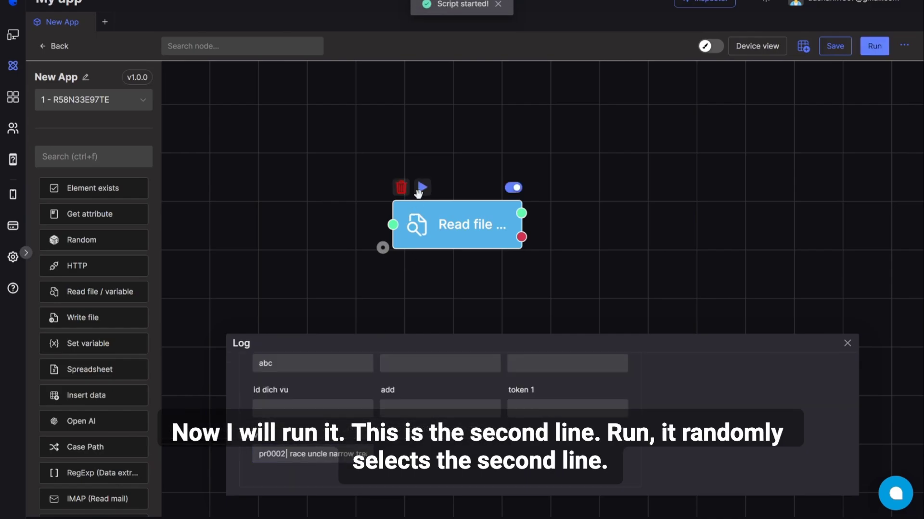
left_click(422, 189)
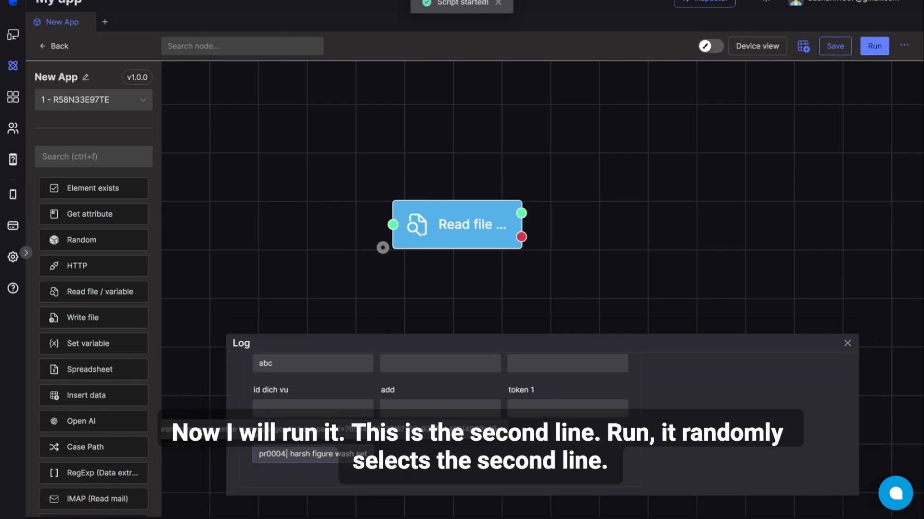
double_click(448, 225)
left_click(321, 283)
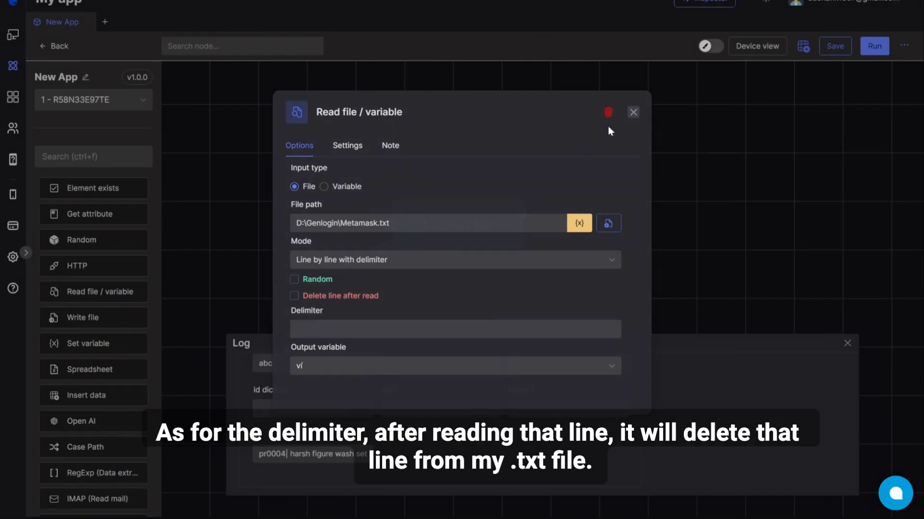
- Close the settings, inspect pr0004 in the log, and drag the Read file node higher
left_click(633, 112)
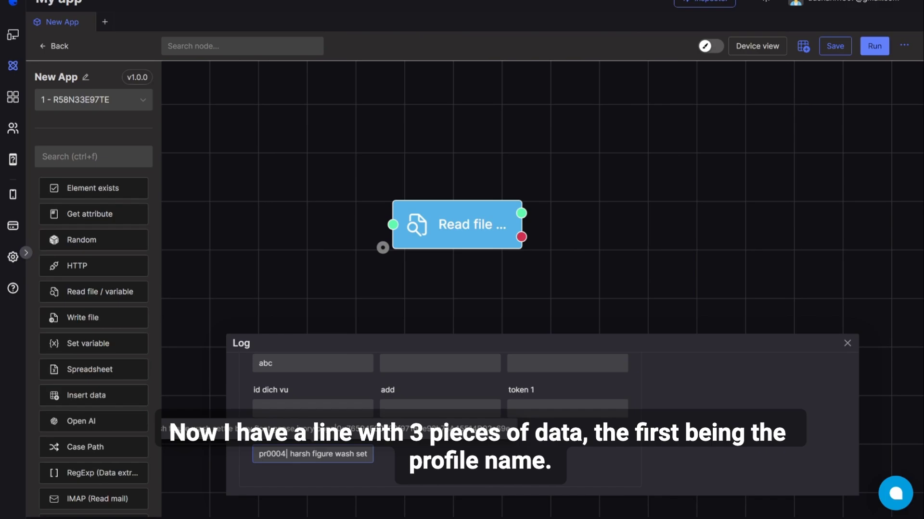
double_click(287, 454)
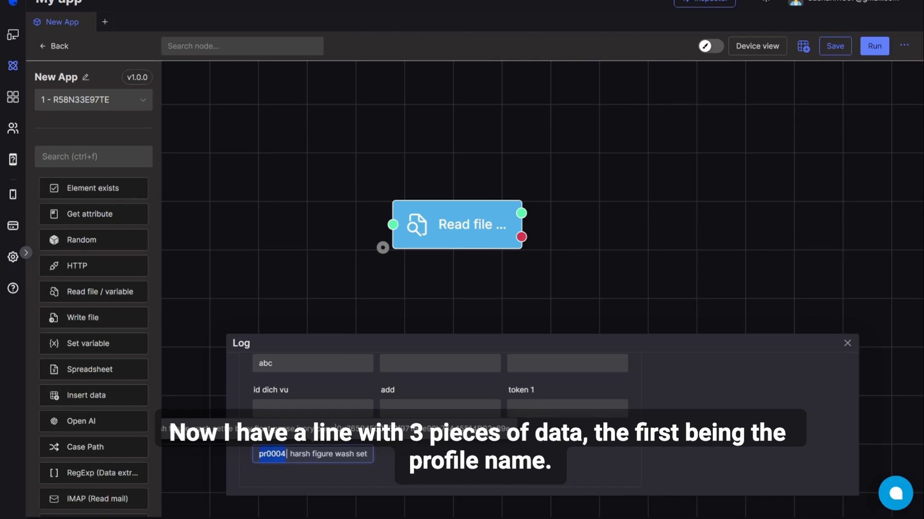
left_click(287, 454)
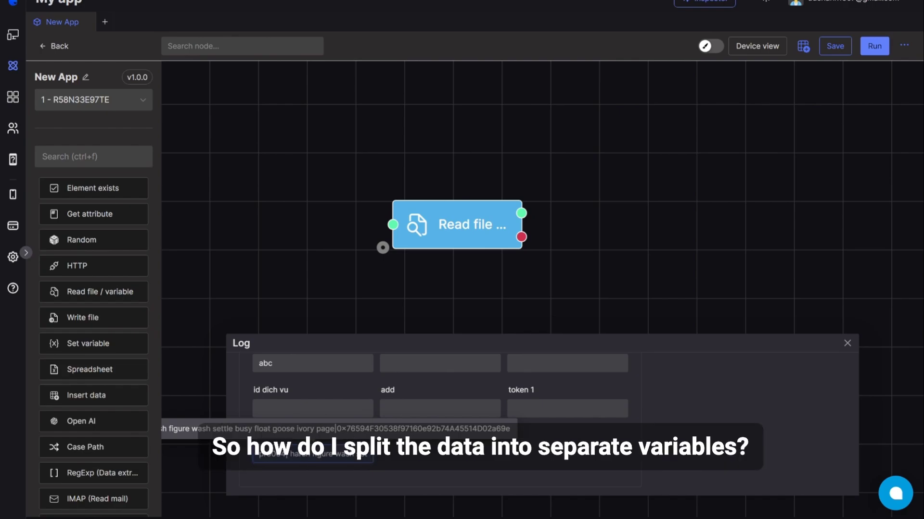
left_click_drag(465, 226, 468, 180)
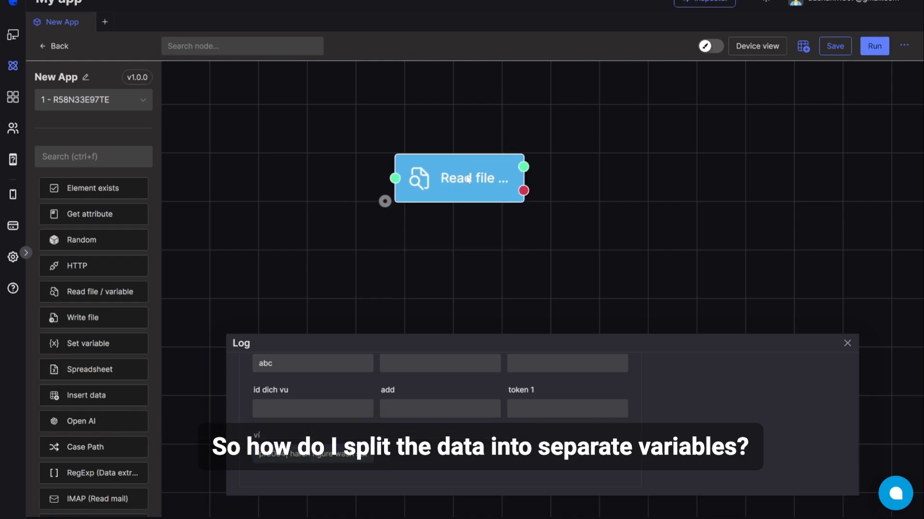
- Set the delimiter to '|' and add three variable-mapping rows
double_click(468, 180)
left_click(380, 329)
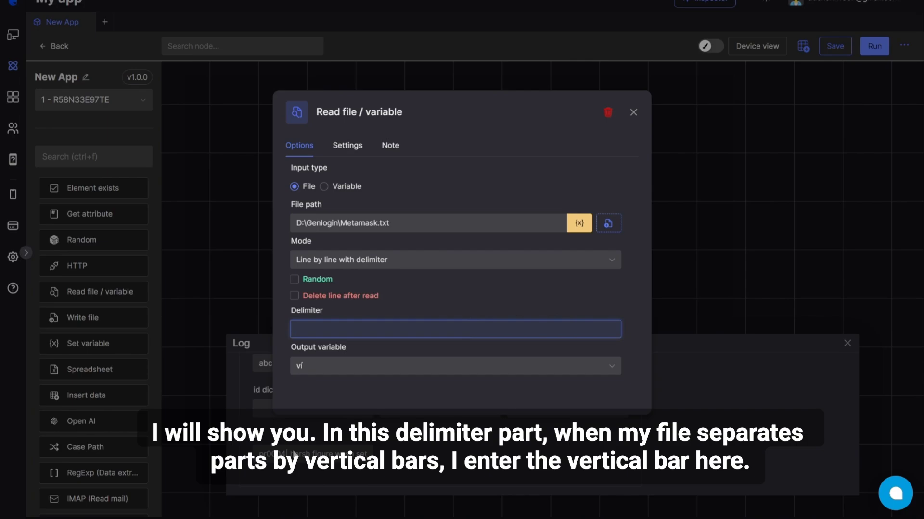
type("|")
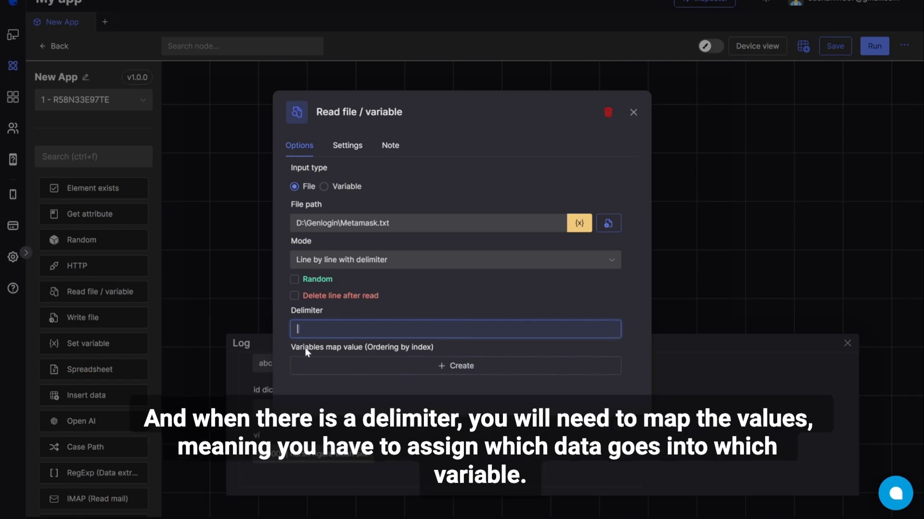
left_click(353, 371)
left_click(457, 372)
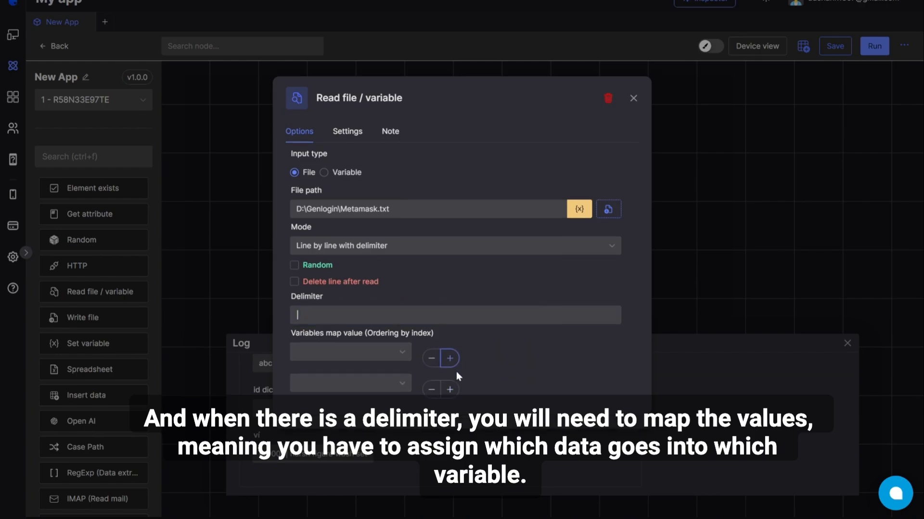
left_click_drag(367, 333, 433, 333)
left_click(442, 334)
left_click(449, 389)
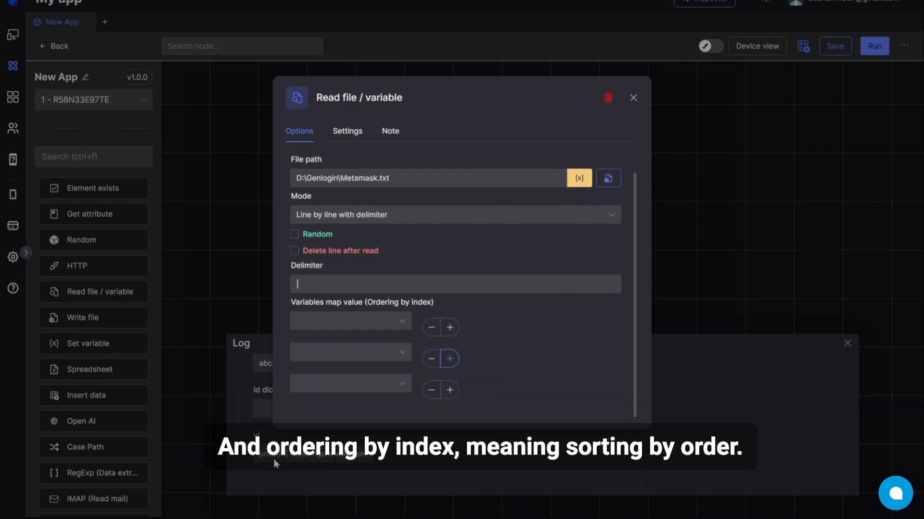
- Map the three split values to the variables tên profile, key and dia chi vi
left_click(341, 322)
type("tên")
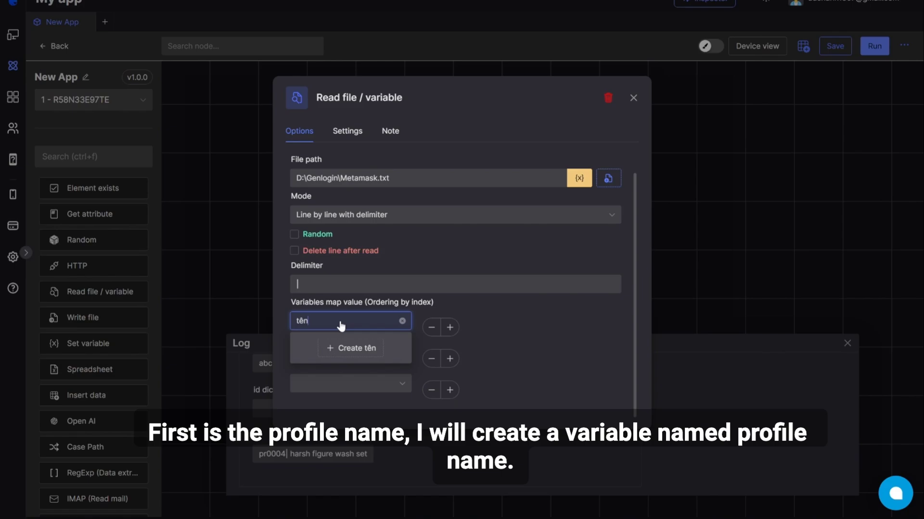
type(" profile")
left_click(344, 349)
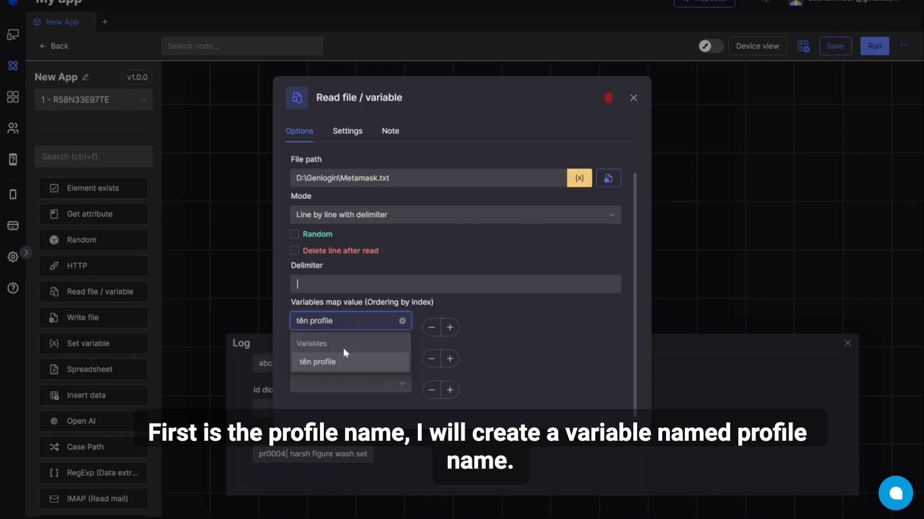
left_click(344, 360)
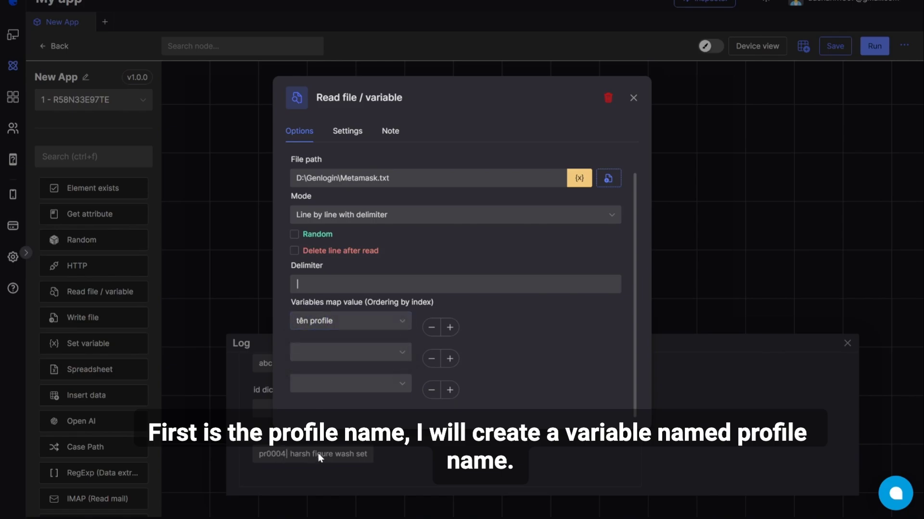
left_click(328, 354)
type("key")
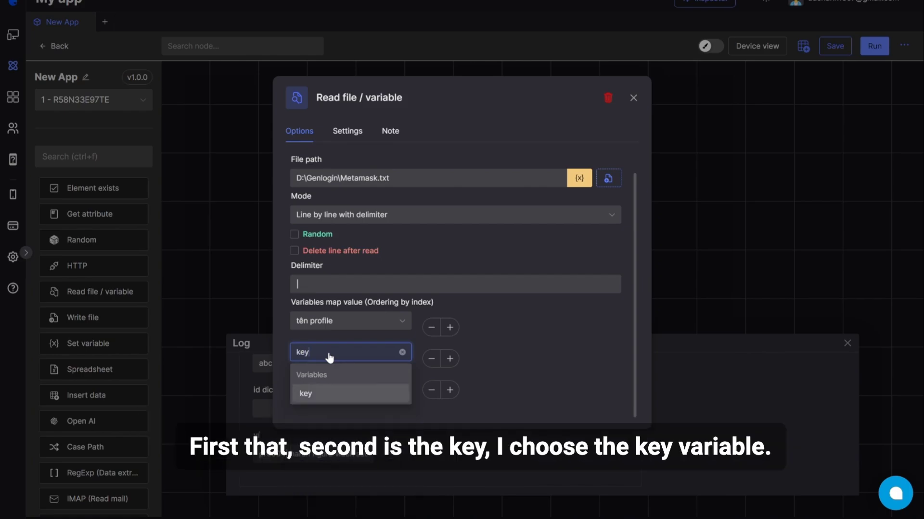
left_click(340, 393)
left_click(354, 386)
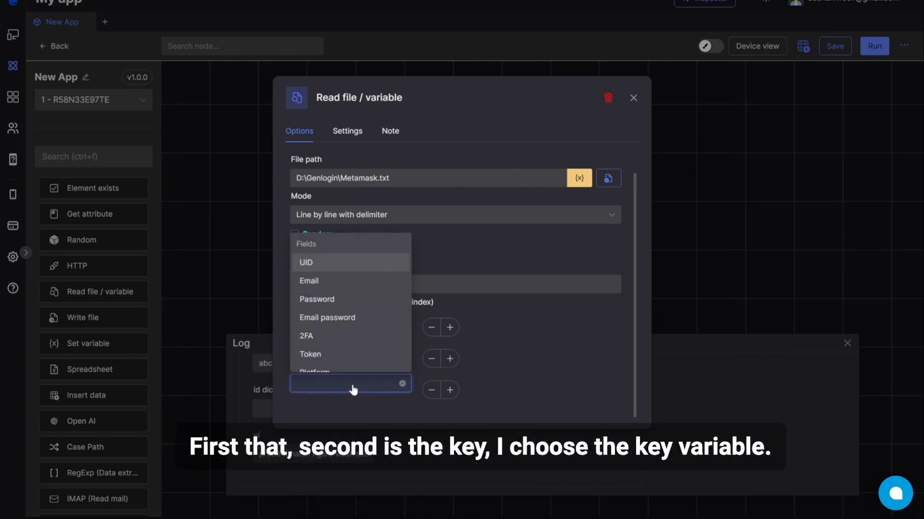
type("dja chi vi")
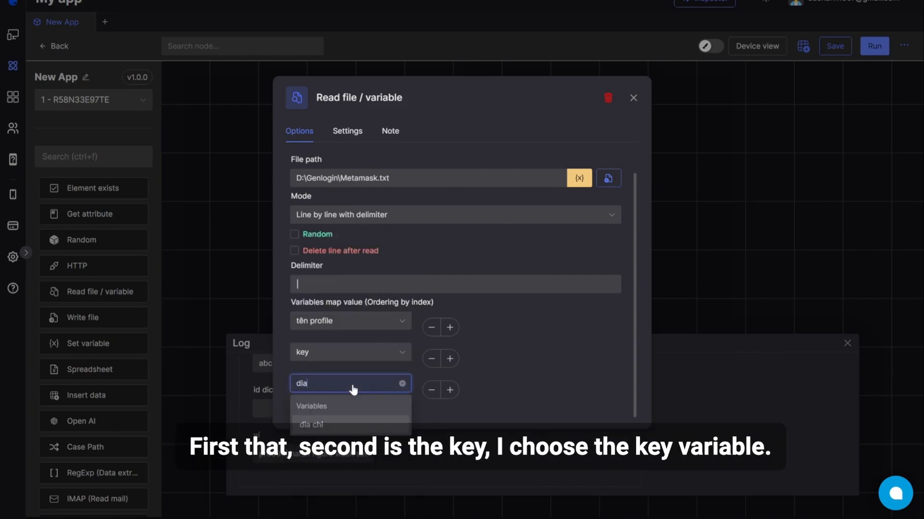
left_click(348, 411)
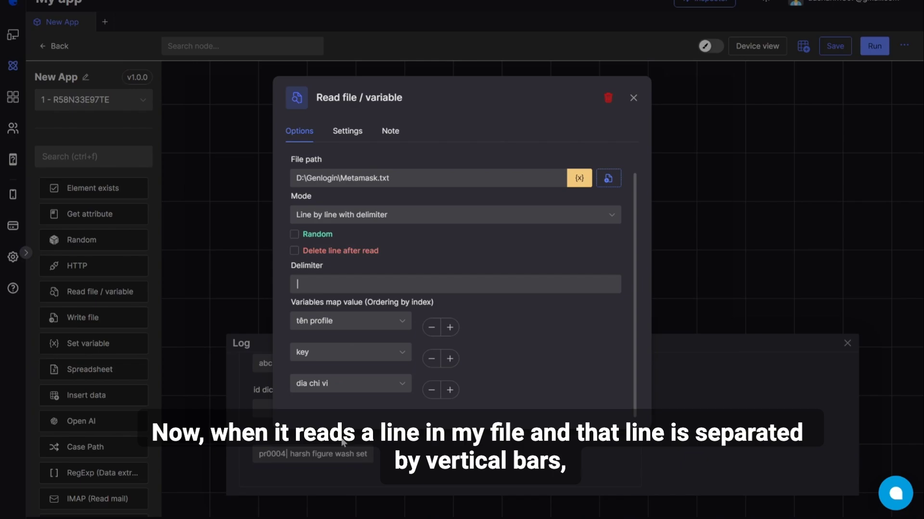
left_click(308, 283)
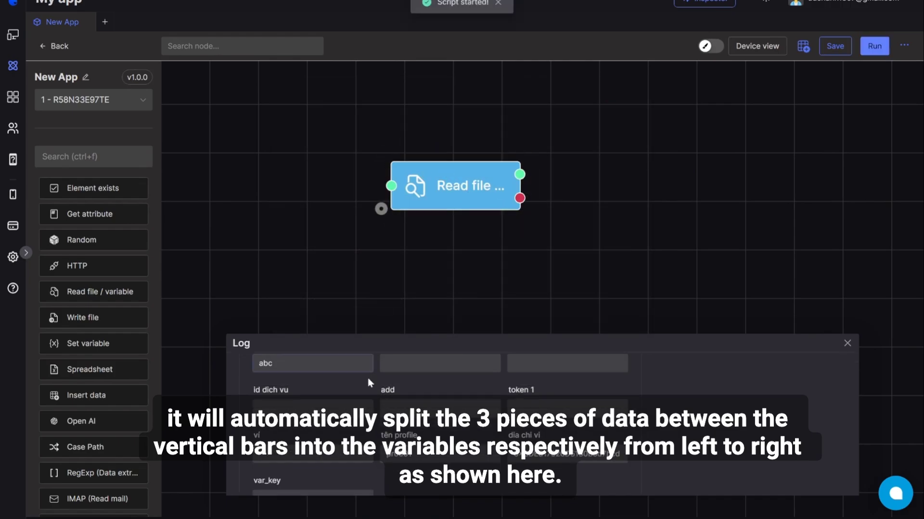
- Check the log showing pr0001 split into tên profile, dia chi vi and var_key, then reopen Read file
scroll(367, 378, "down", 1)
left_click(312, 408)
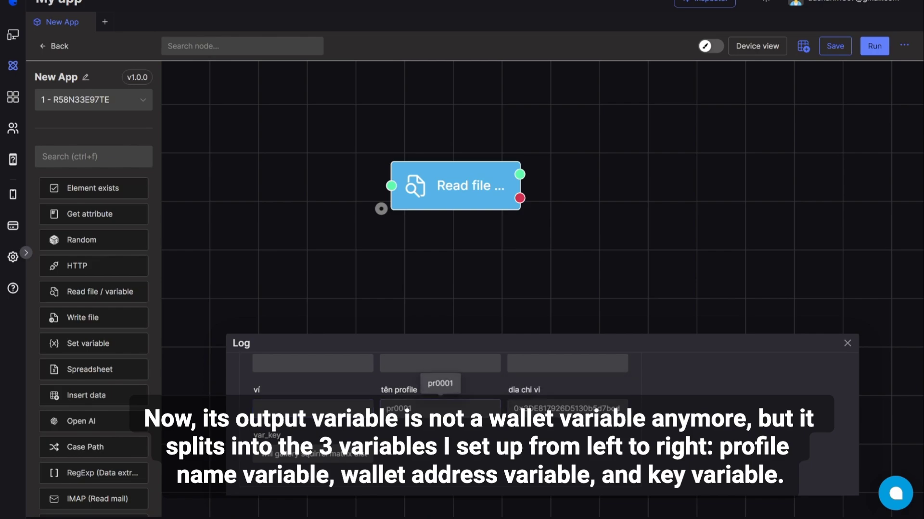
key("Tab")
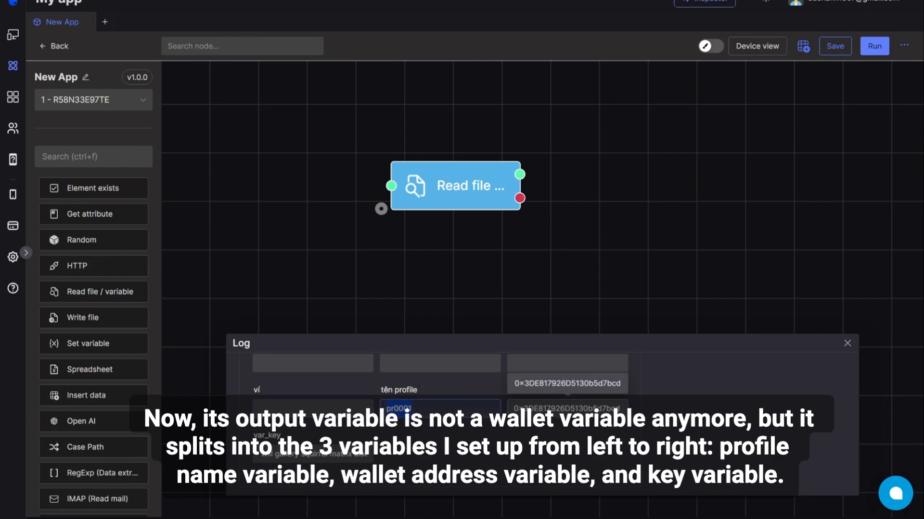
key("Tab")
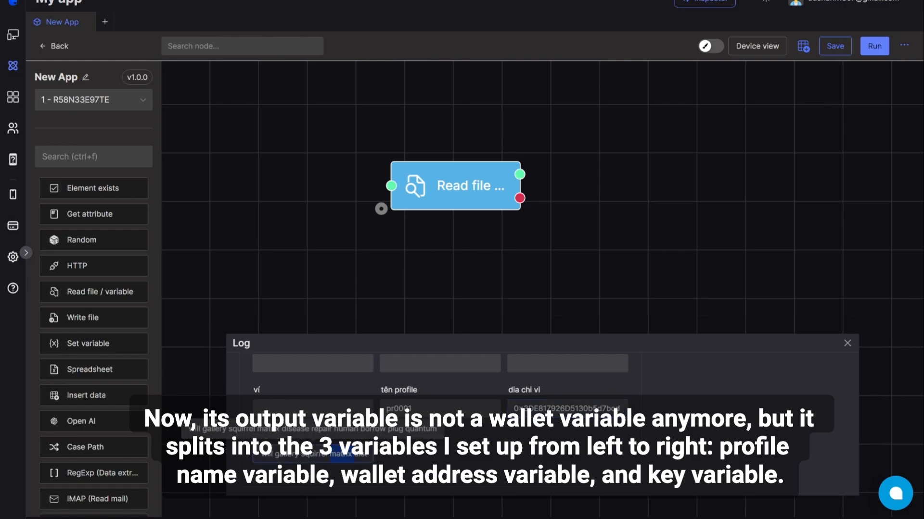
left_click_drag(465, 187, 456, 179)
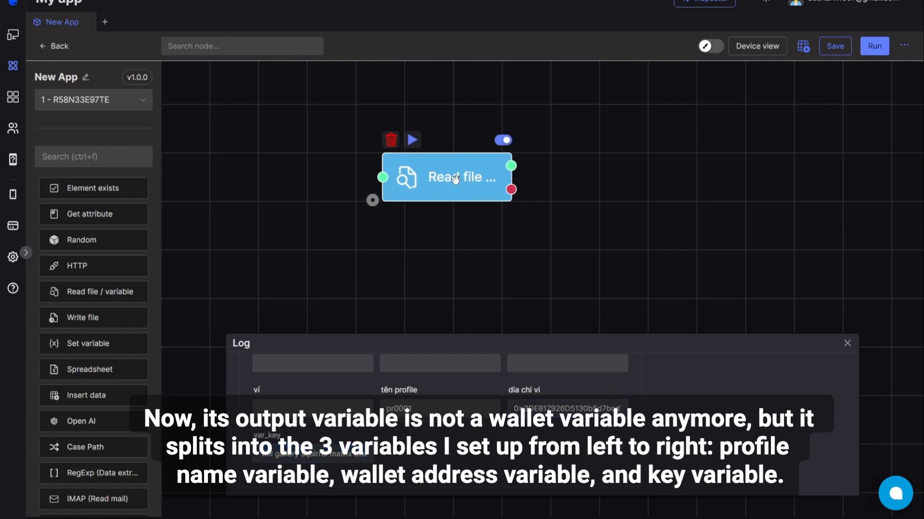
double_click(456, 179)
- Leave Random off, tick Delete line after read, and close the Read file / variable dialog
scroll(372, 310, "down", 1)
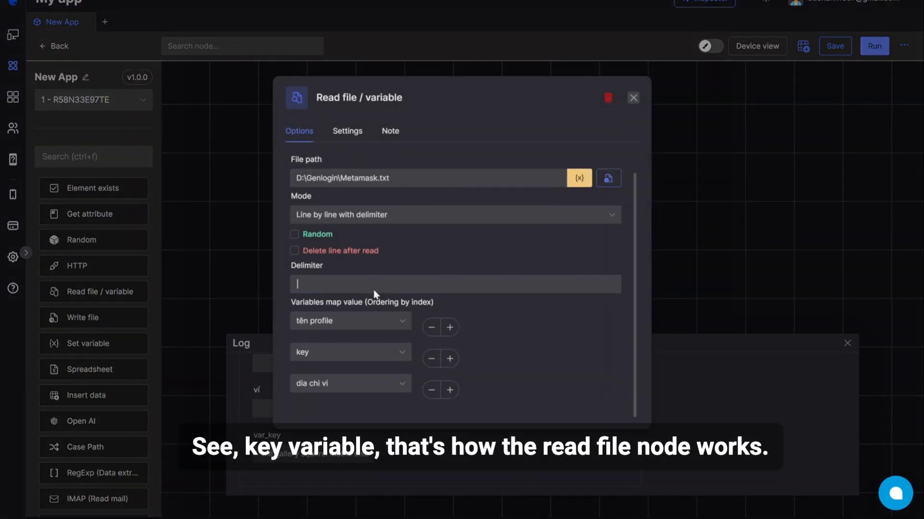
left_click(312, 236)
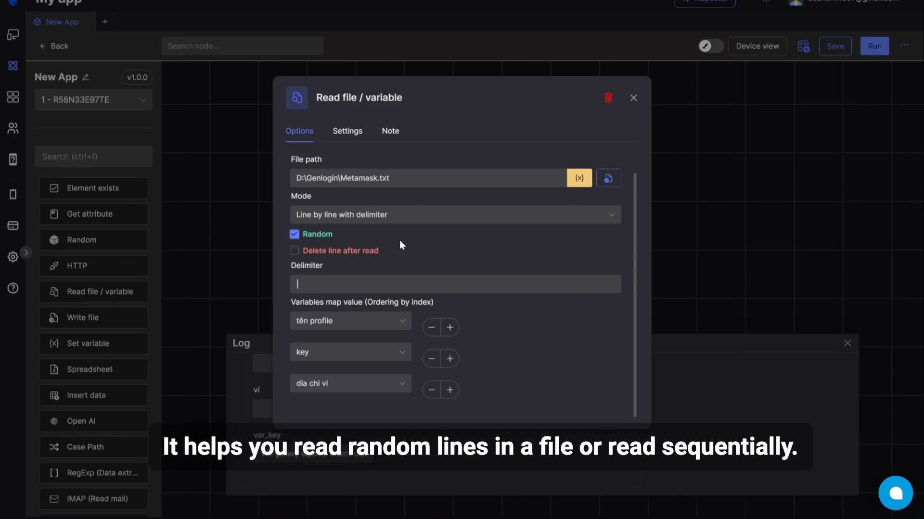
left_click(319, 237)
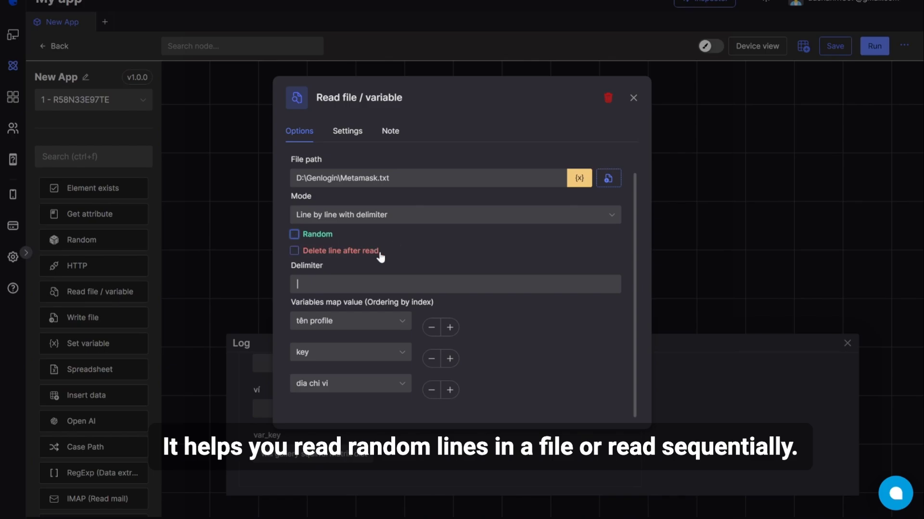
left_click(344, 252)
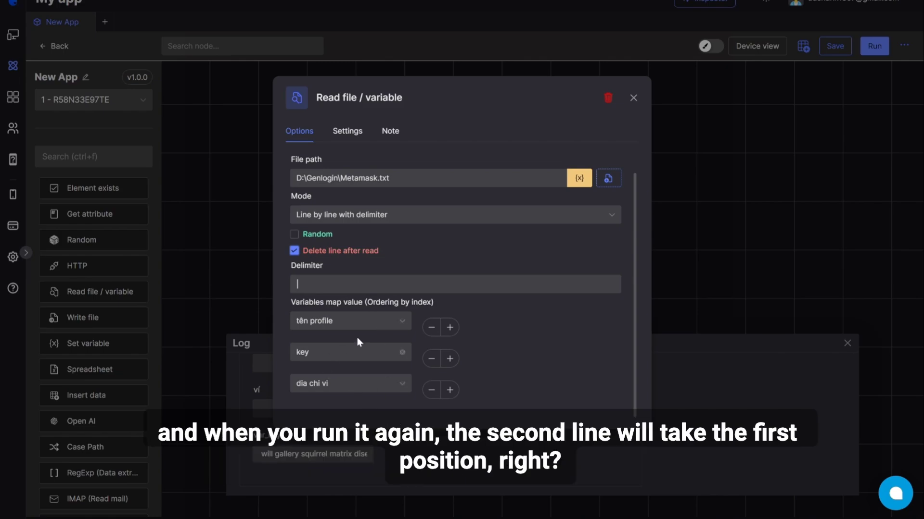
left_click(317, 284)
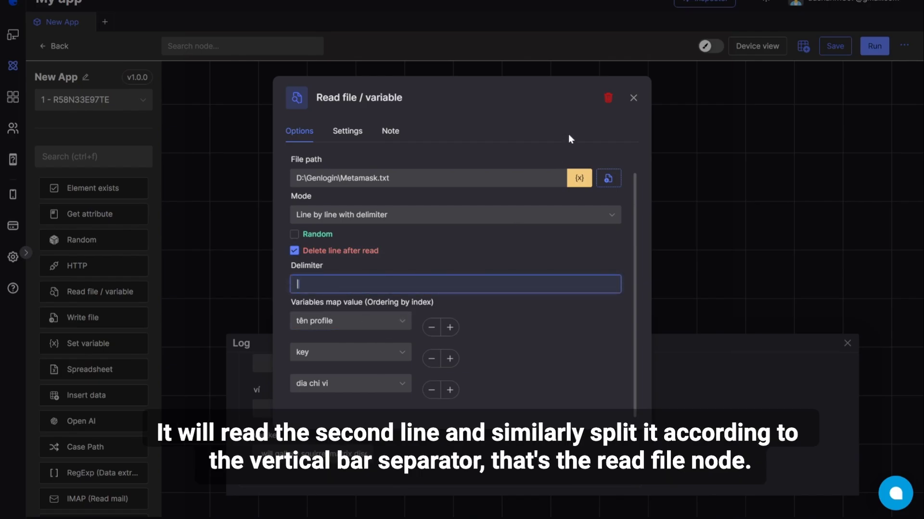
left_click(633, 97)
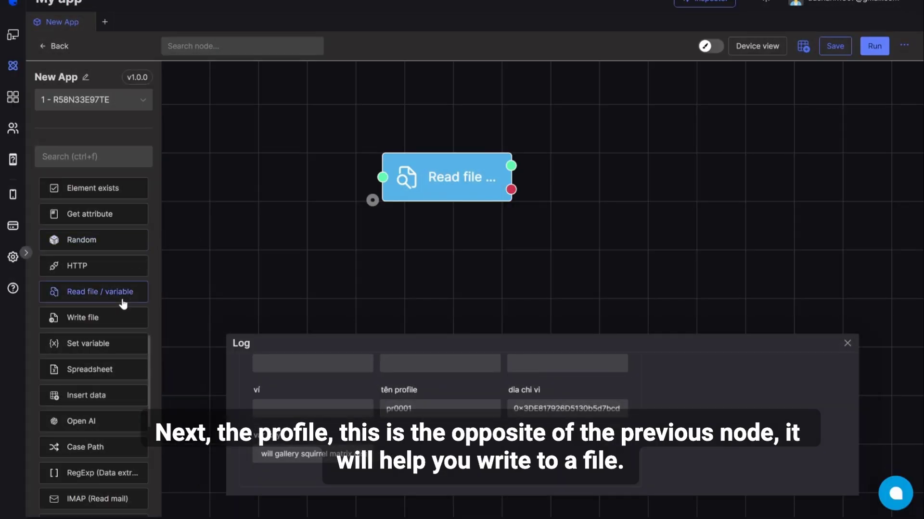
- Add a Write file node below Read file, targeting D:\Genlogin\Metamask.txt
left_click(114, 319)
left_click_drag(538, 238, 586, 158)
left_click_drag(416, 228, 455, 235)
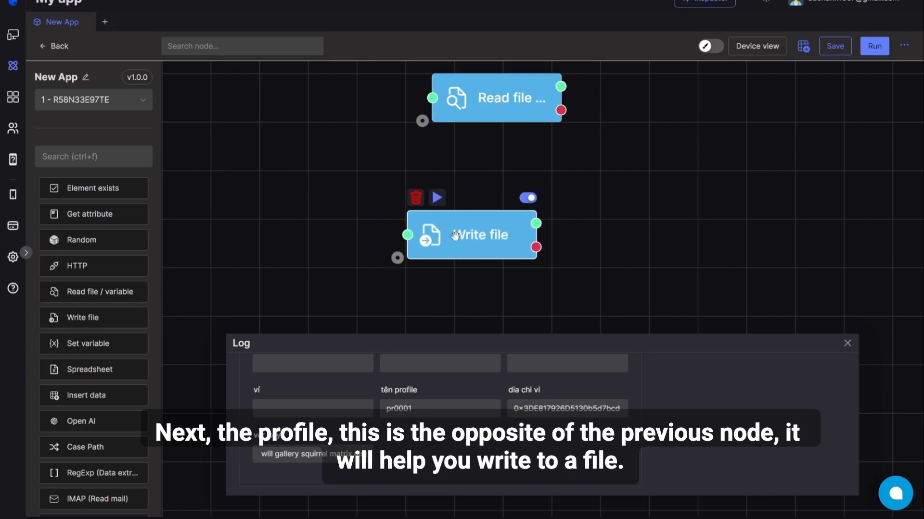
double_click(455, 234)
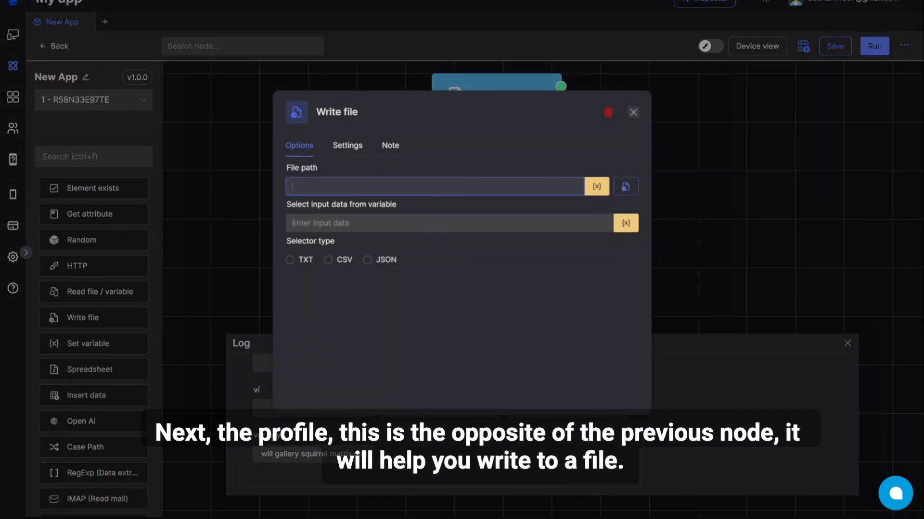
left_click(625, 186)
scroll(188, 168, "down", 5)
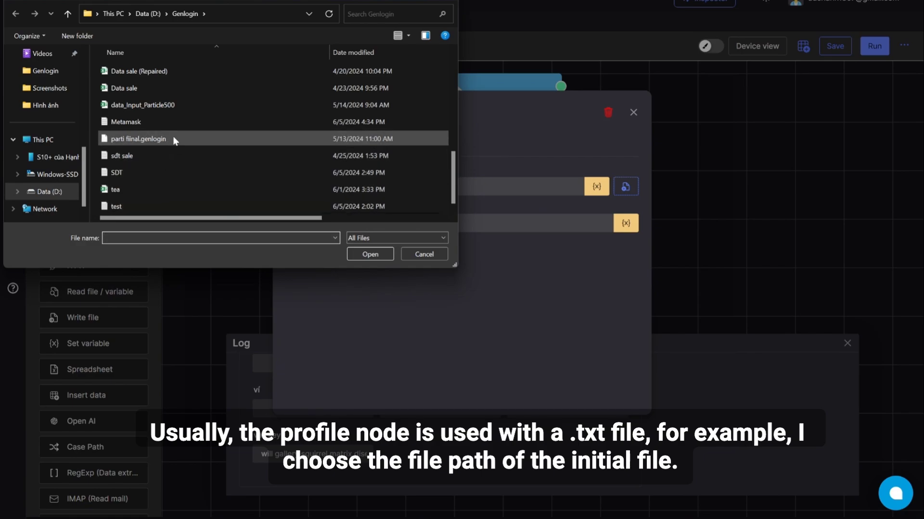
left_click(177, 121)
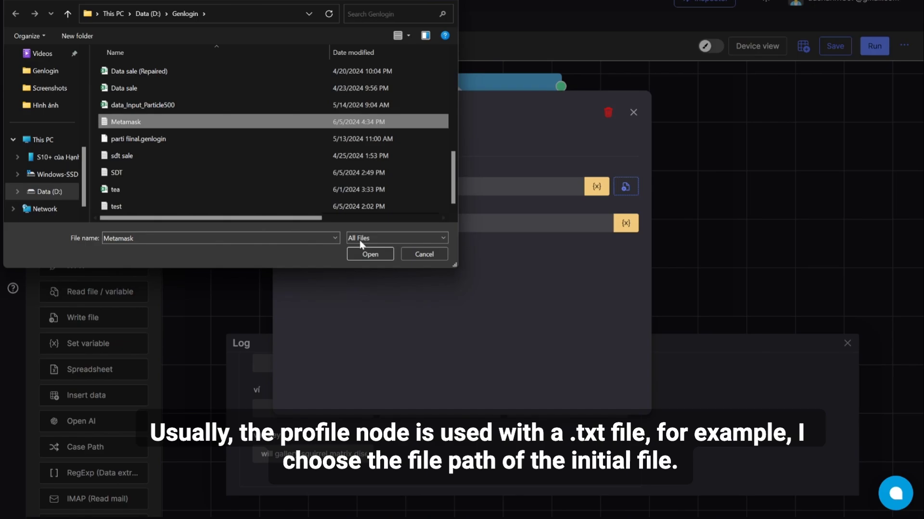
left_click(370, 254)
- Replace the test text 'gêggrrgre' with the ${dia chi} variable as the Write file input data
left_click(370, 223)
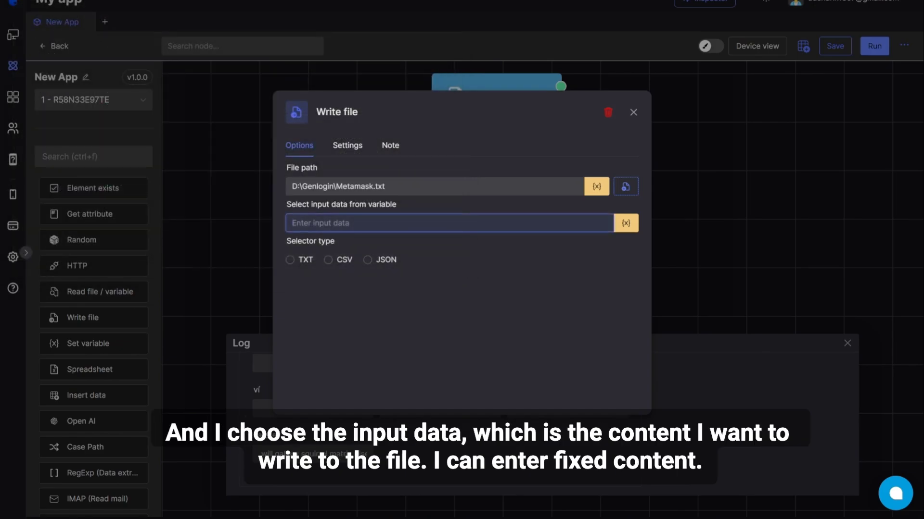
left_click(383, 208)
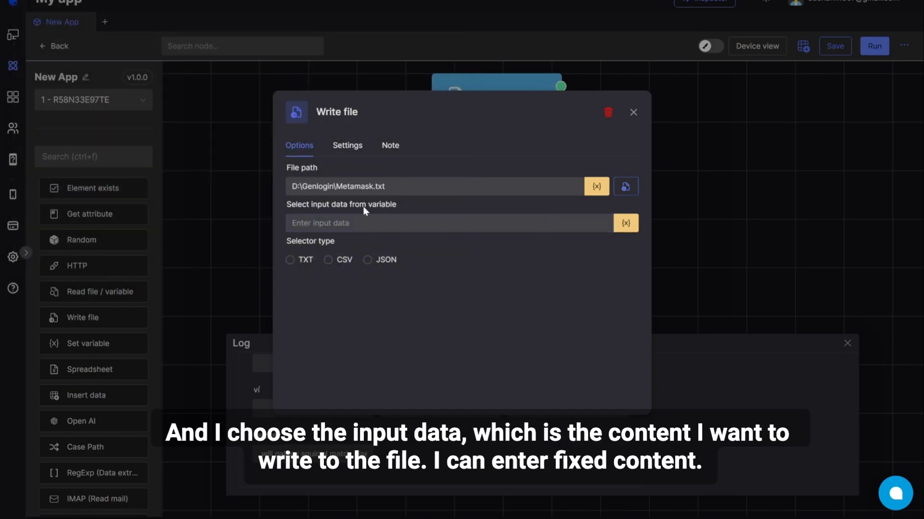
left_click(517, 225)
type("gêggrrgre")
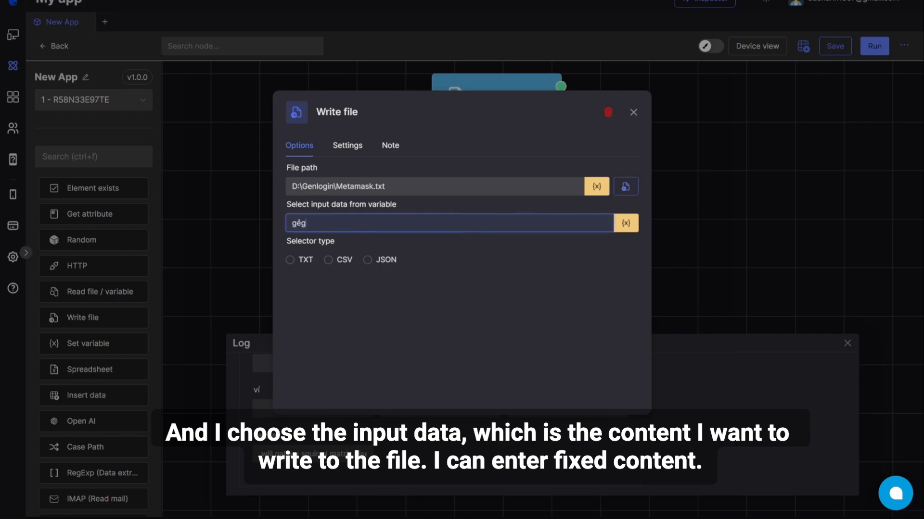
key("ctrl+a")
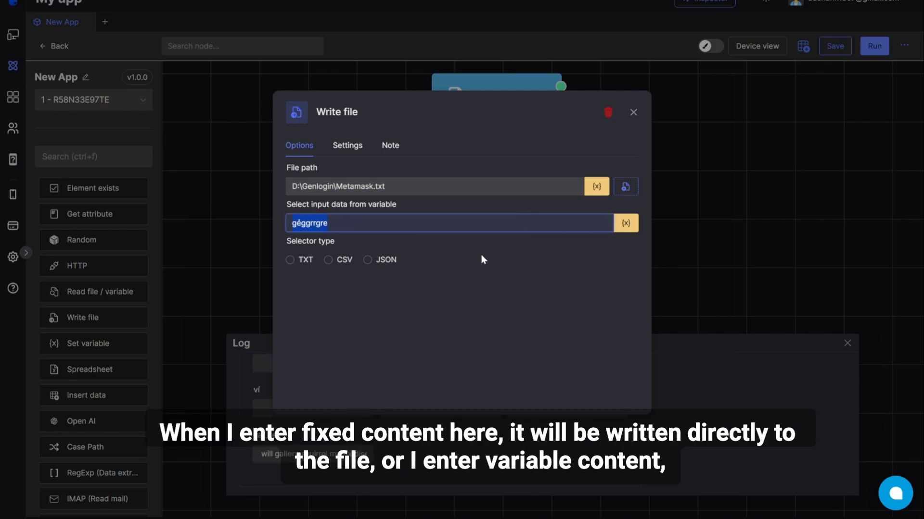
left_click(625, 223)
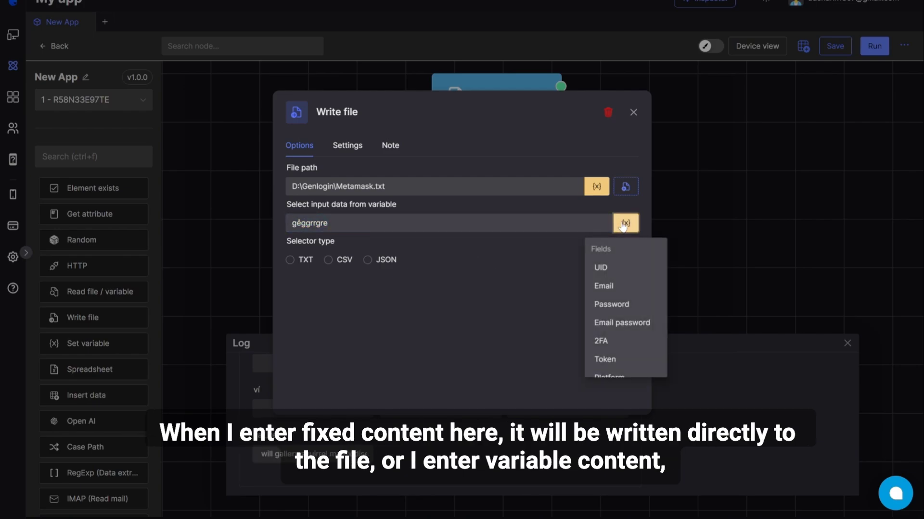
scroll(632, 304, "down", 5)
scroll(632, 308, "down", 3)
scroll(625, 332, "up", 1)
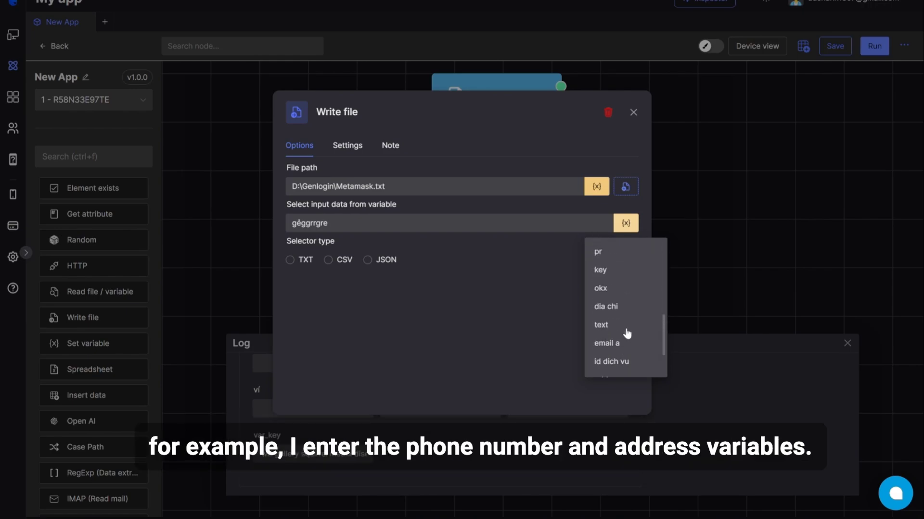
left_click(624, 306)
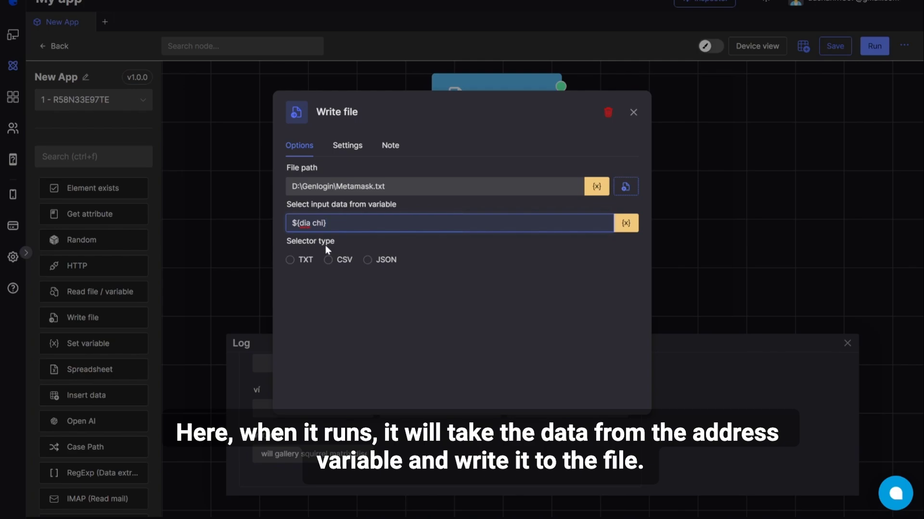
left_click_drag(348, 241, 284, 244)
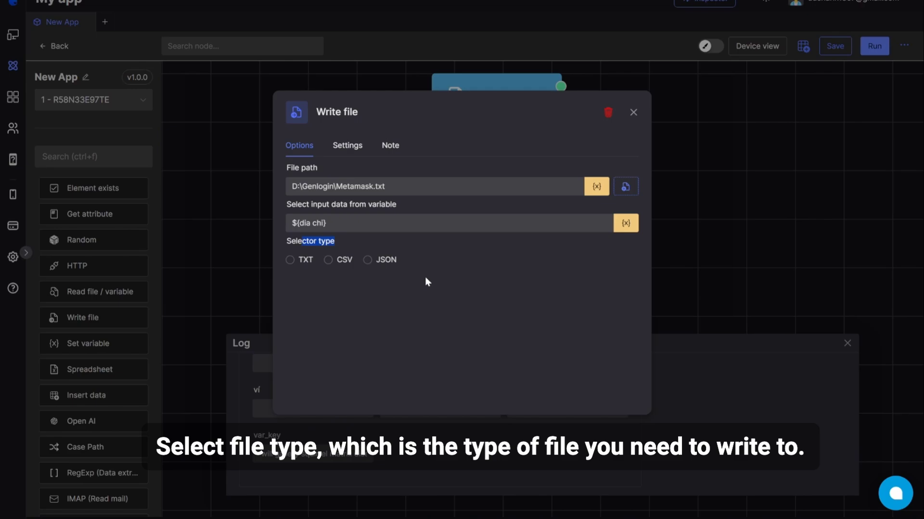
- Set the Write file node to TXT, Append mode, Same line, leaving the delimiter empty for the default comma
left_click(302, 261)
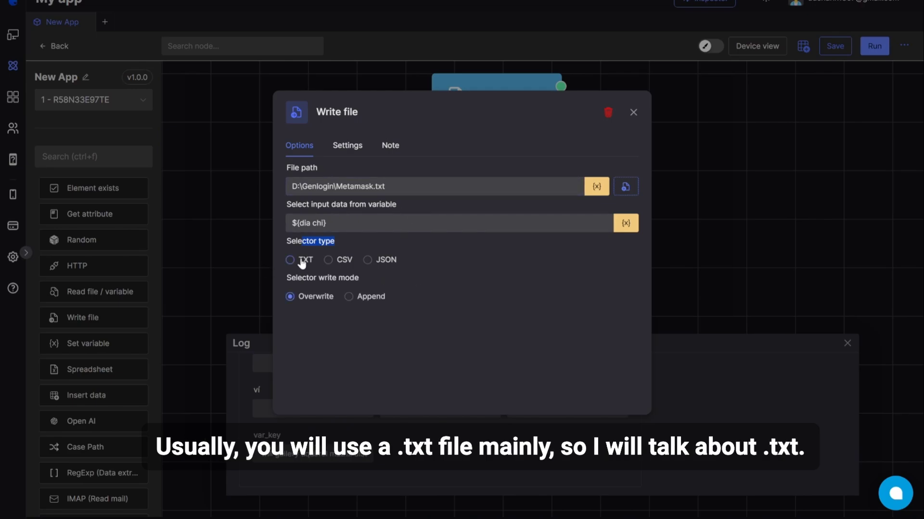
left_click(301, 261)
left_click(337, 279)
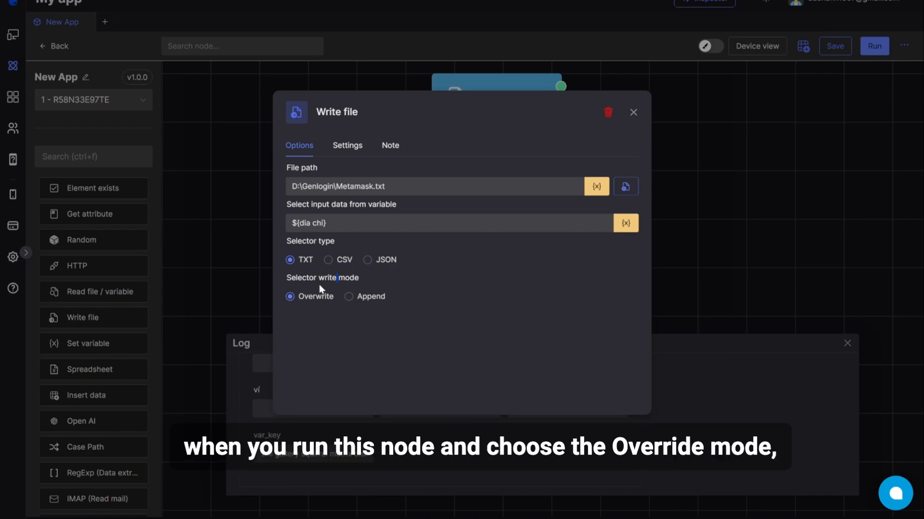
left_click(360, 299)
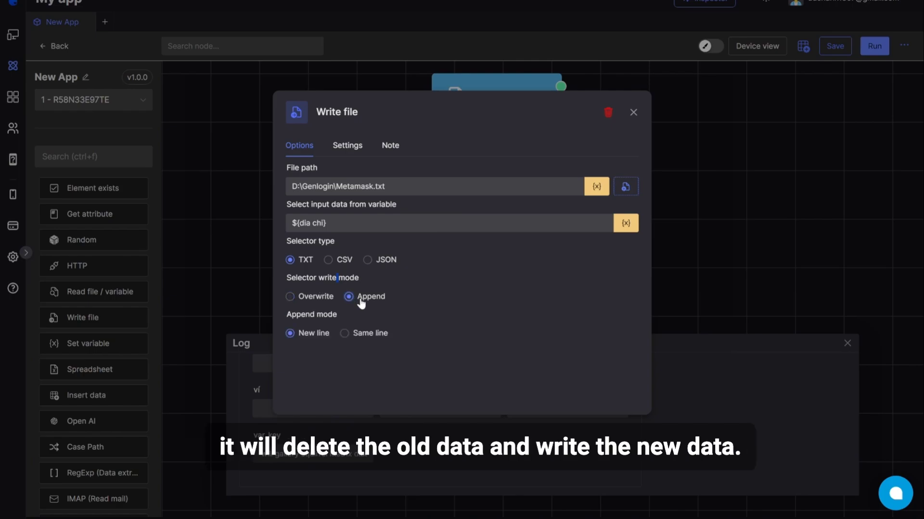
triple_click(320, 317)
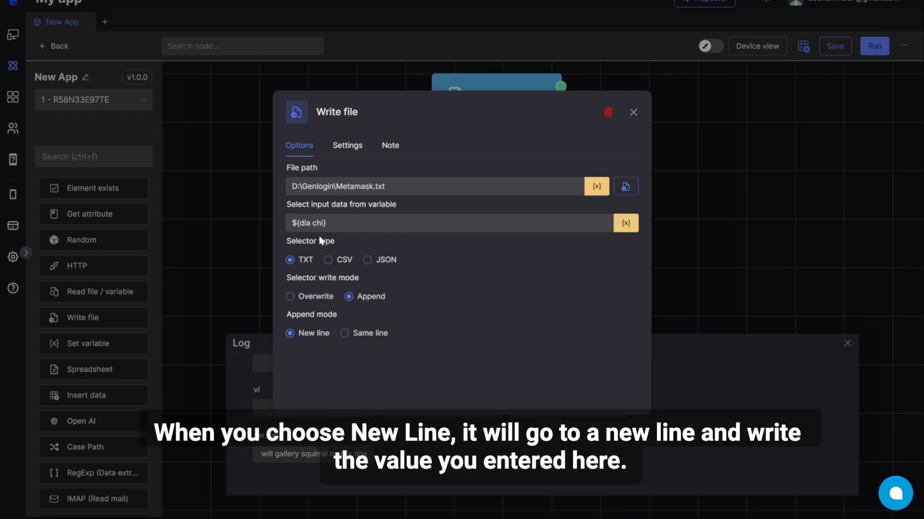
left_click(370, 337)
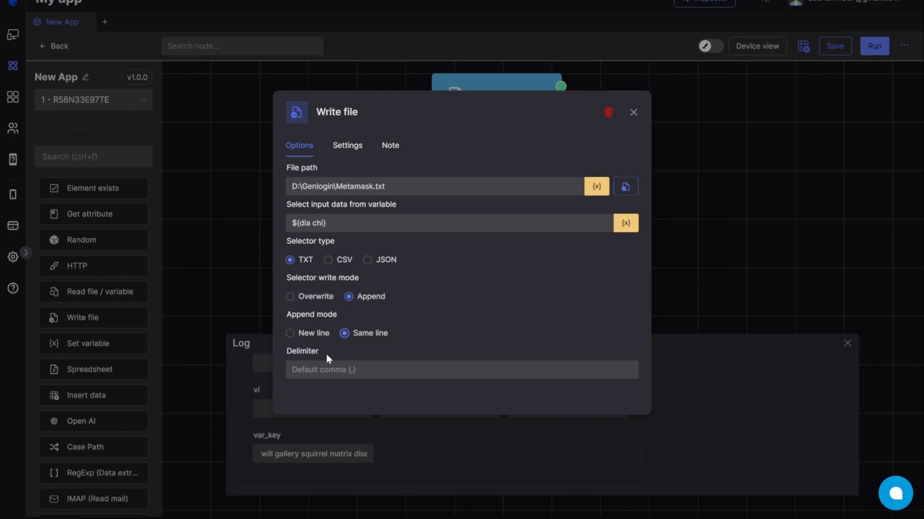
left_click(325, 369)
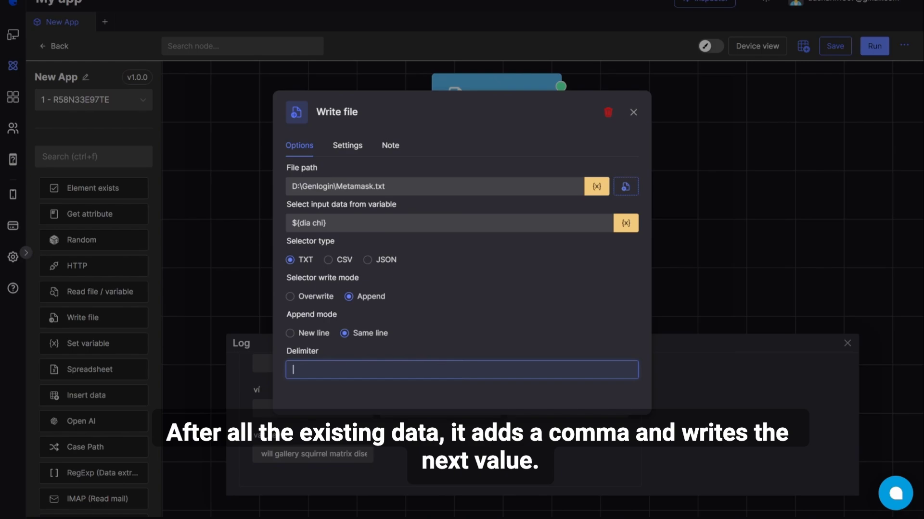
left_click(335, 329)
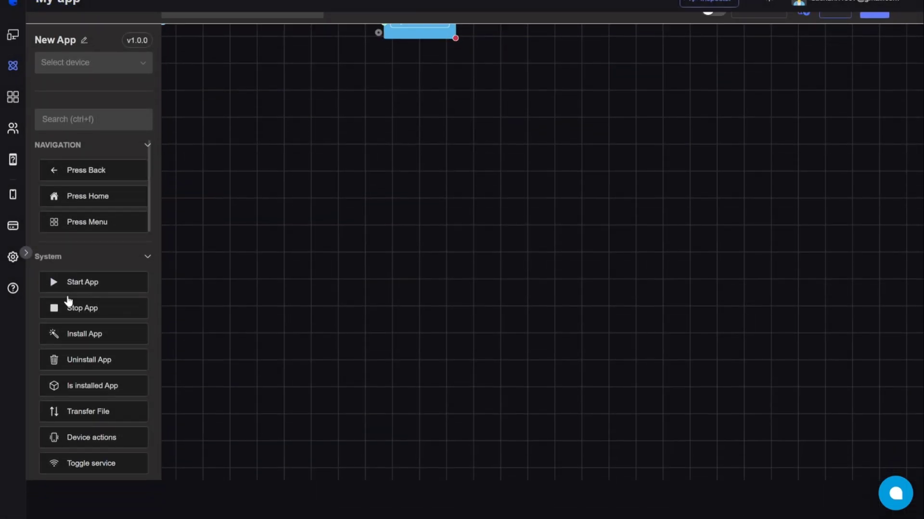
- Drag an Open AI node from the sidebar onto the workflow canvas
scroll(96, 298, "down", 4)
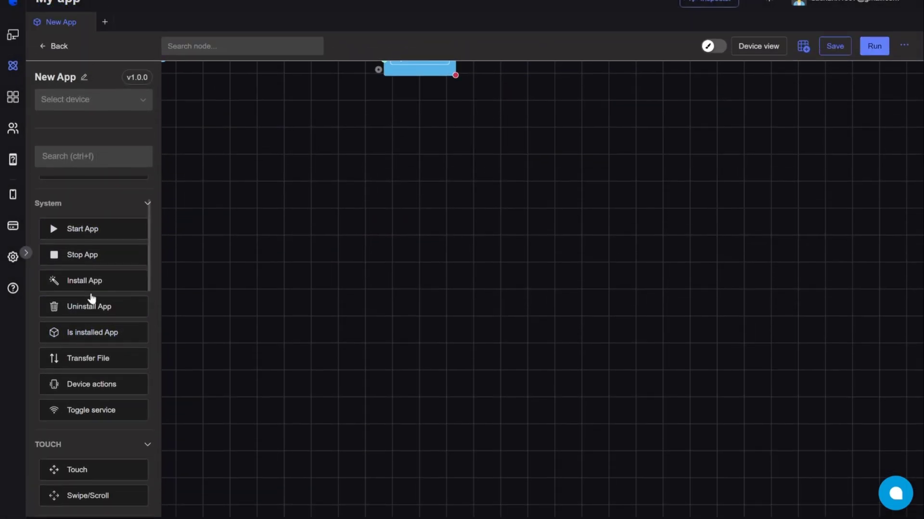
scroll(92, 298, "down", 15)
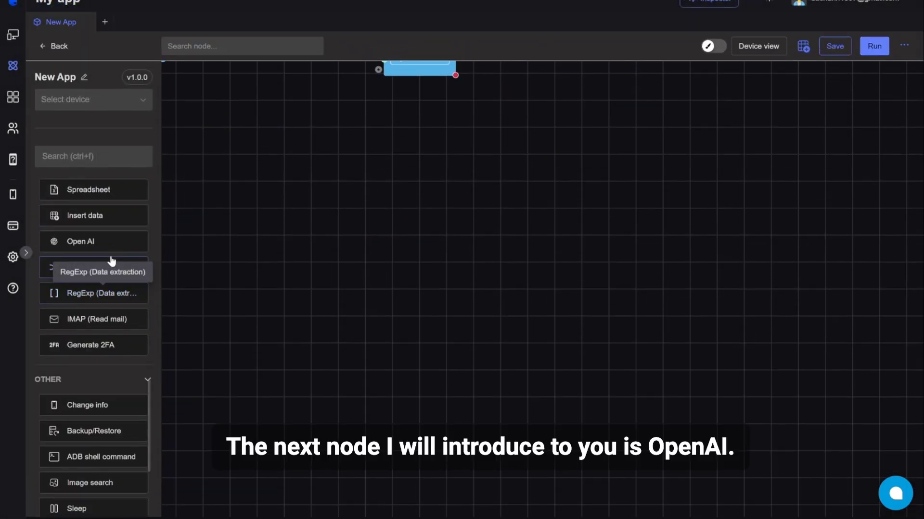
left_click_drag(87, 241, 460, 287)
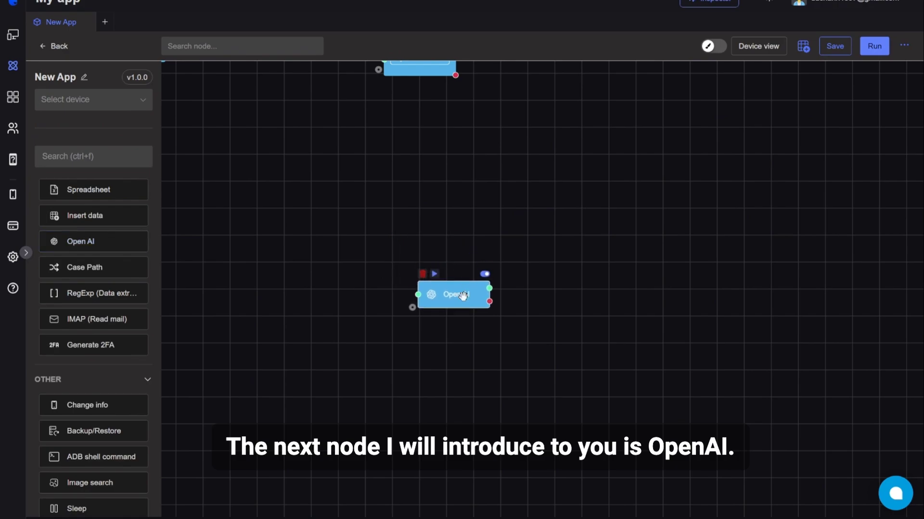
scroll(462, 295, "up", 3)
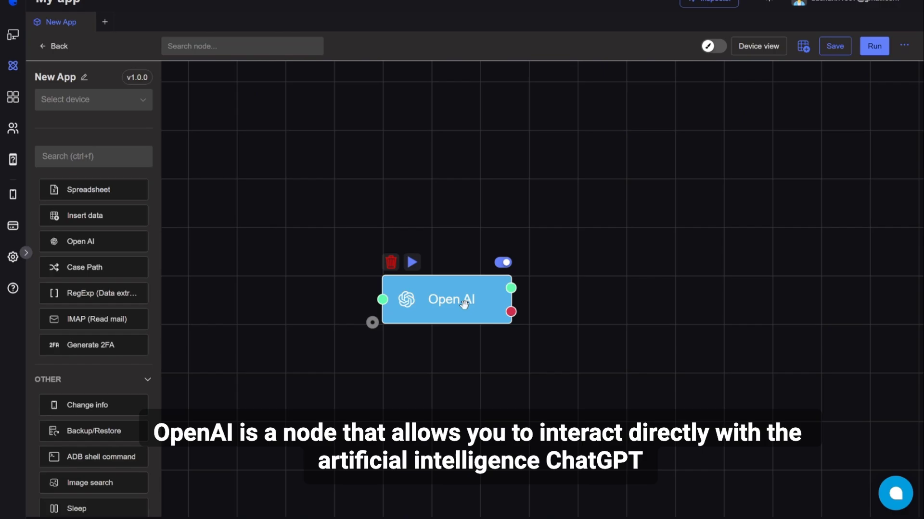
- Open the Open AI node's settings dialog
double_click(464, 304)
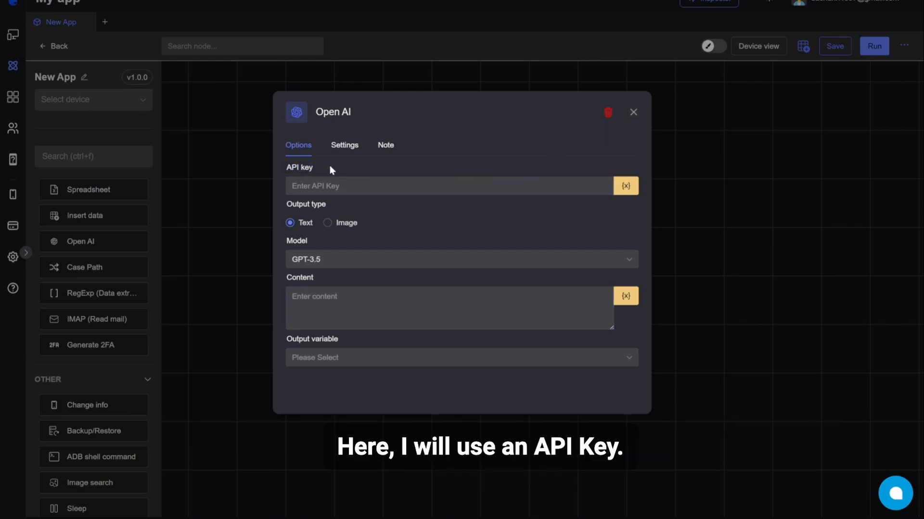
left_click(634, 113)
double_click(465, 280)
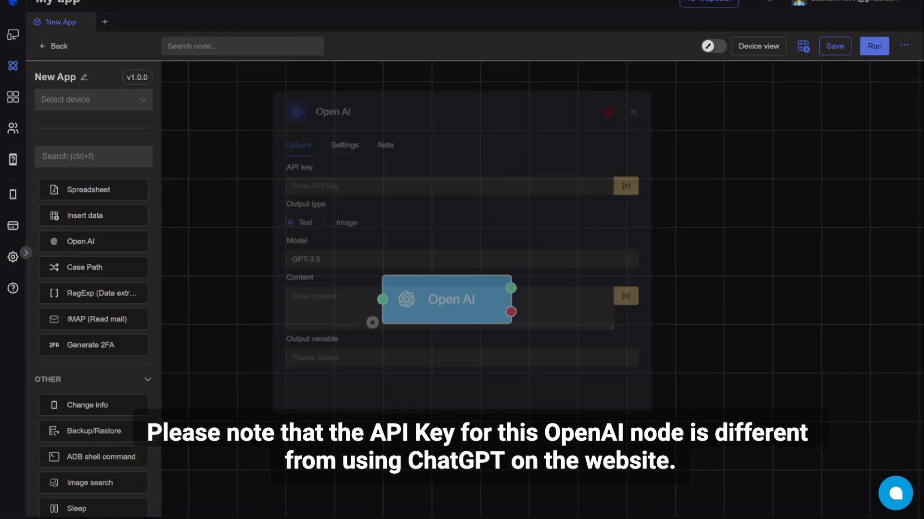
left_click_drag(272, 165, 334, 163)
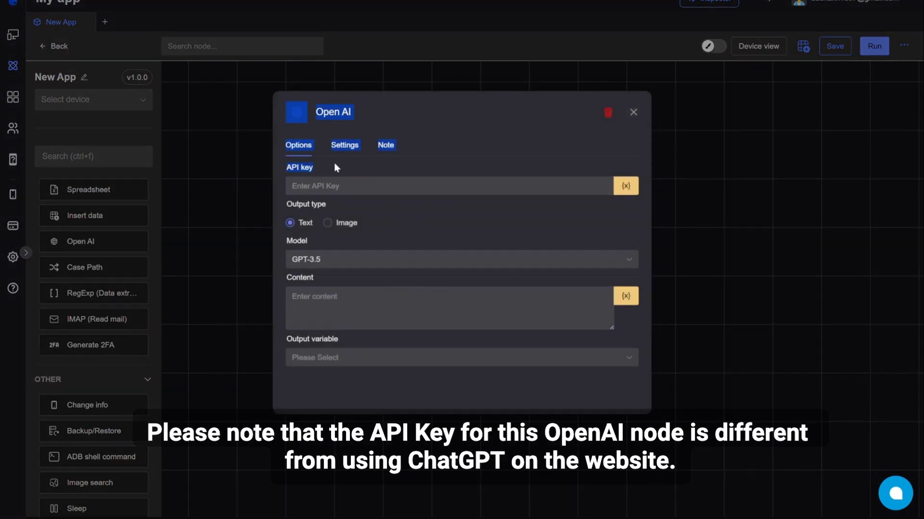
left_click(333, 162)
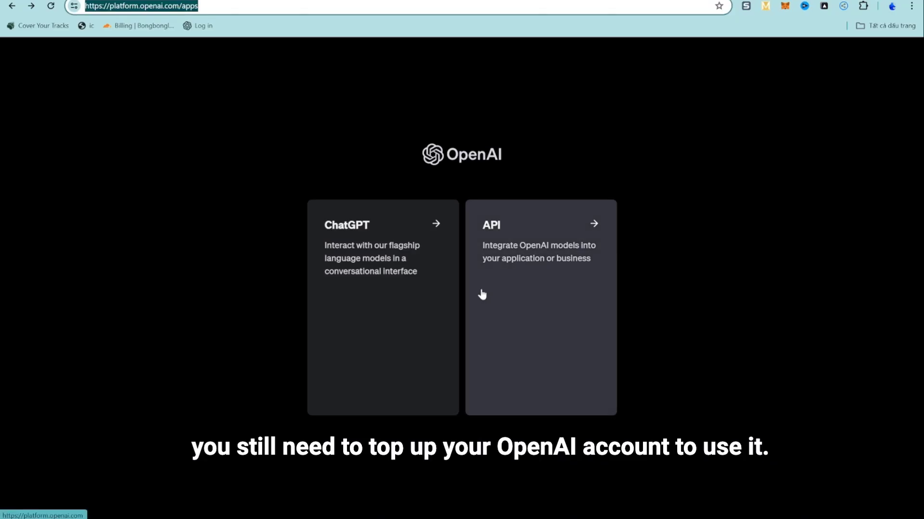
- Go to the OpenAI Platform API side and reach the API keys page
double_click(190, 6)
left_click(189, 5)
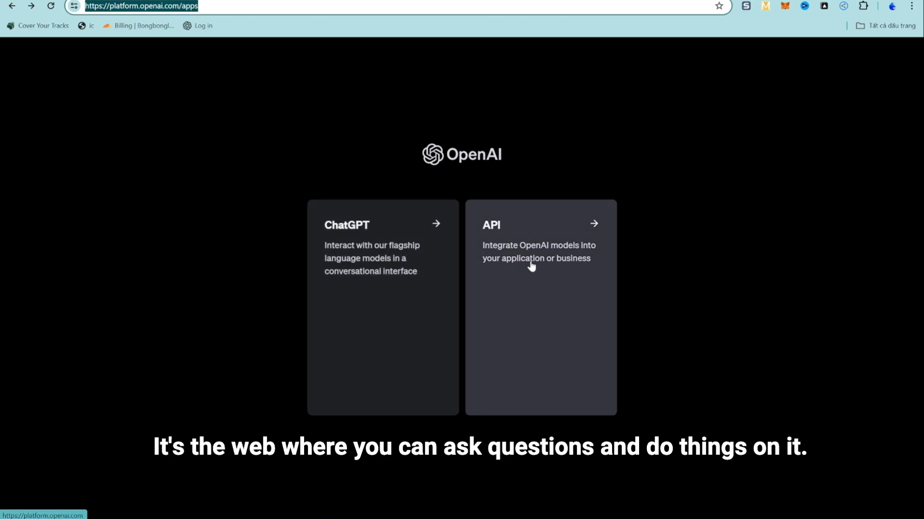
left_click(531, 266)
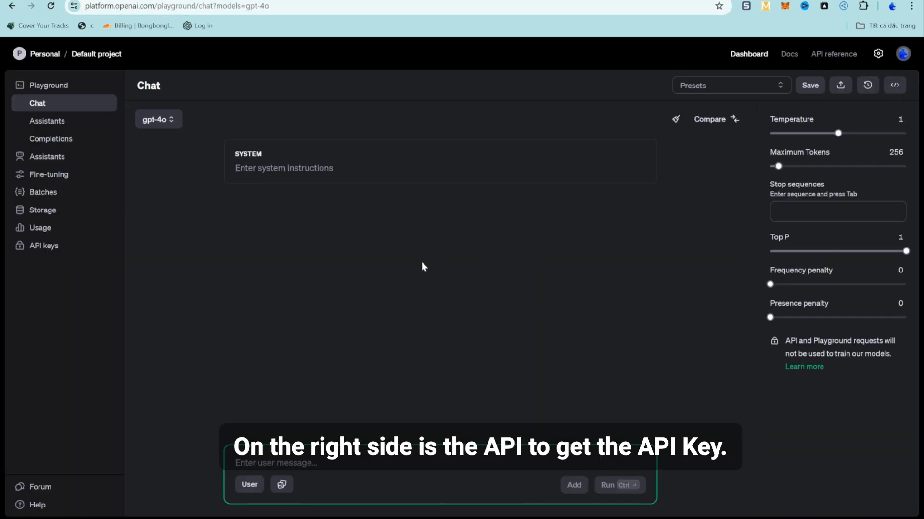
left_click(58, 230)
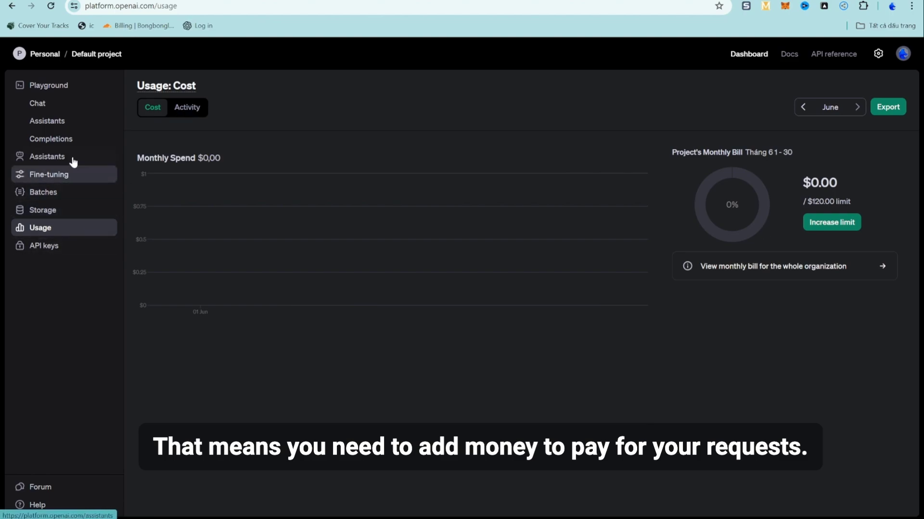
left_click(69, 216)
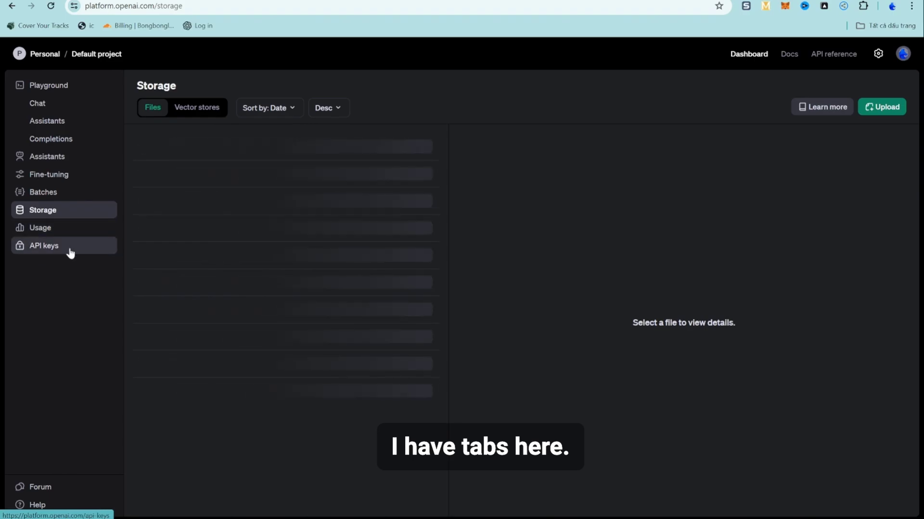
left_click(48, 247)
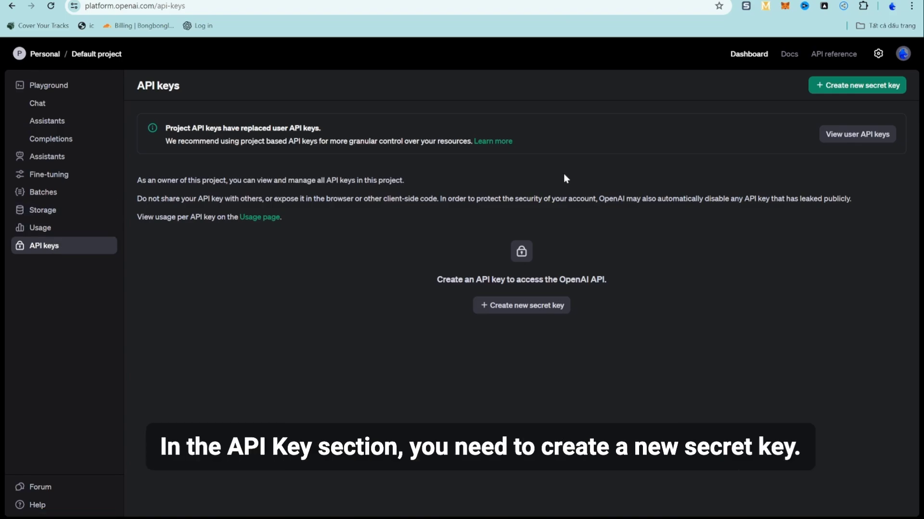
- Create a new secret key named 'tuy' and copy it
left_click(537, 305)
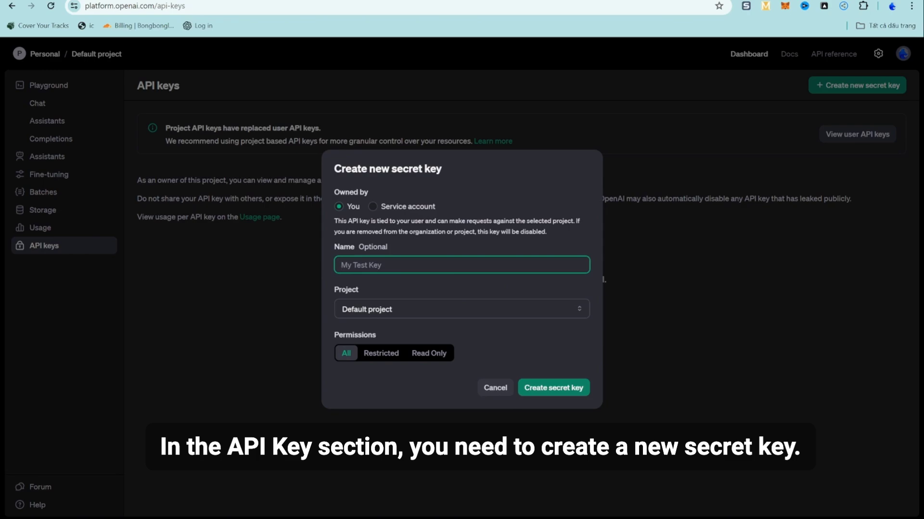
type("tuy")
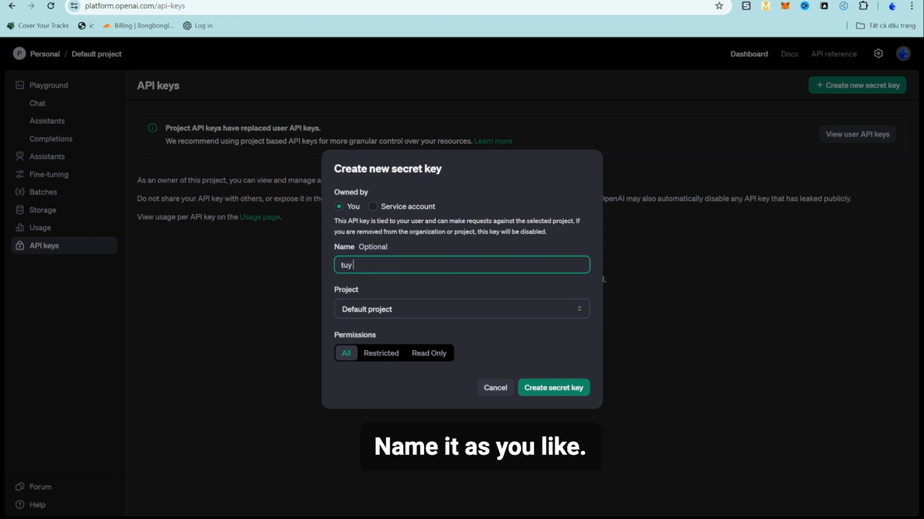
left_click(559, 389)
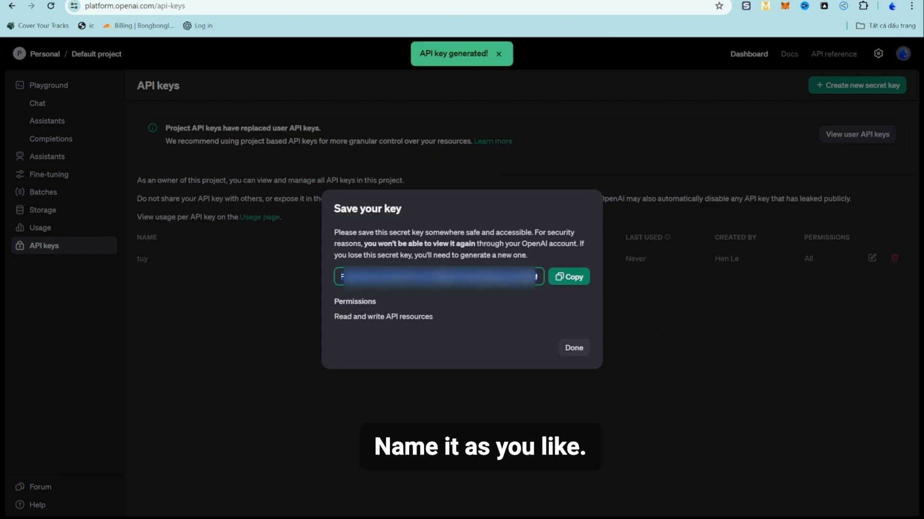
left_click(559, 281)
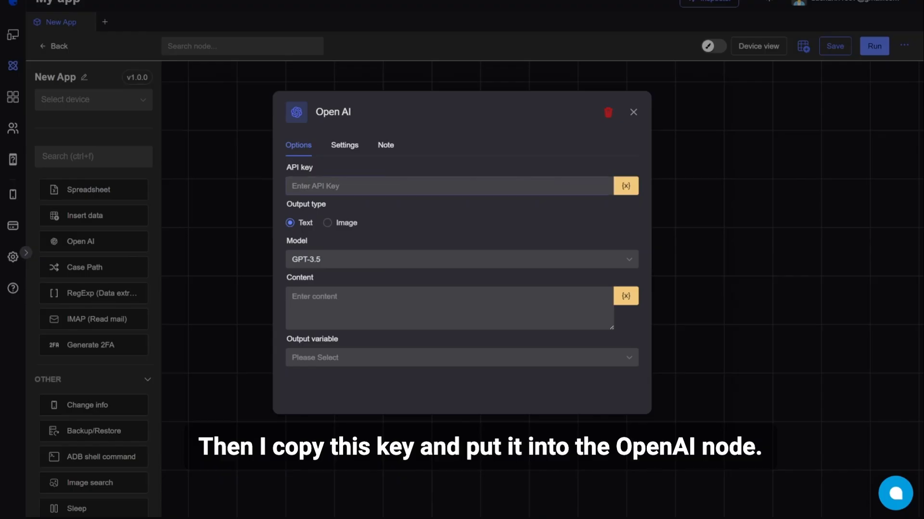
- Paste the copied secret key into the Open AI node's API key field
left_click(450, 186)
key("ctrl+v")
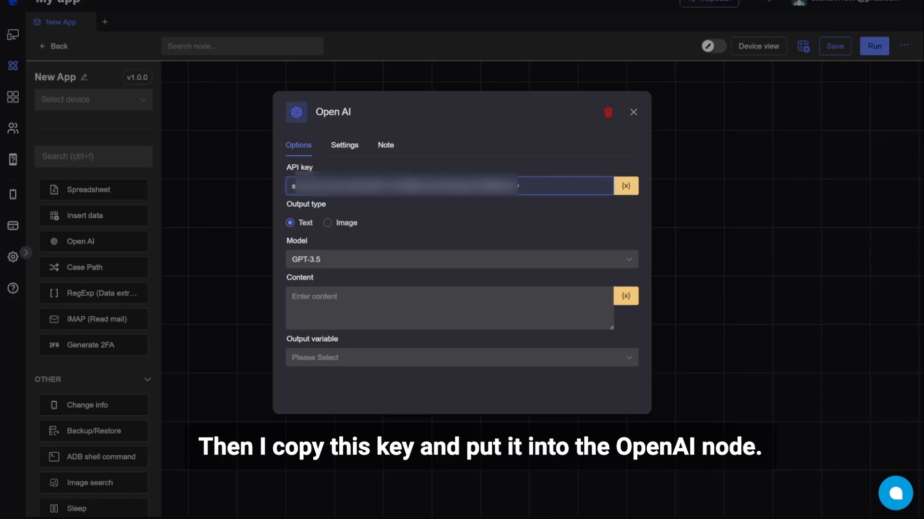
left_click(537, 170)
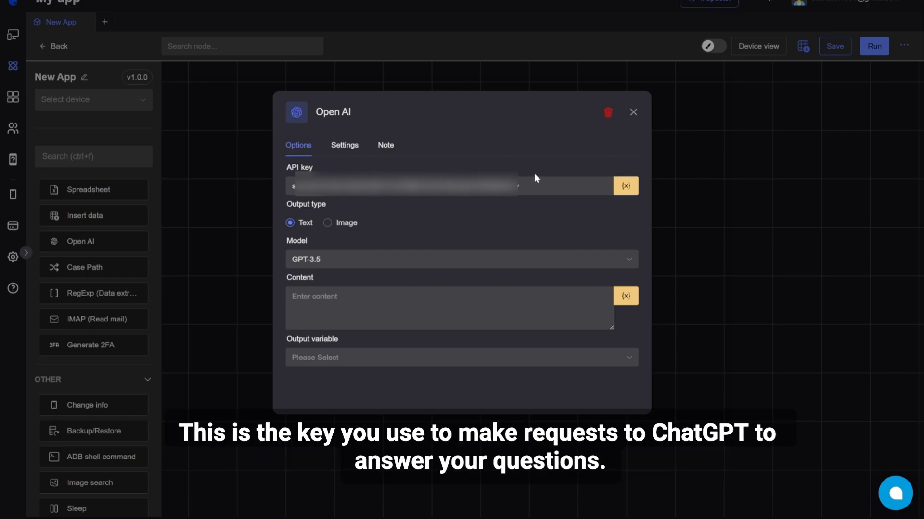
left_click(535, 186)
left_click(535, 169)
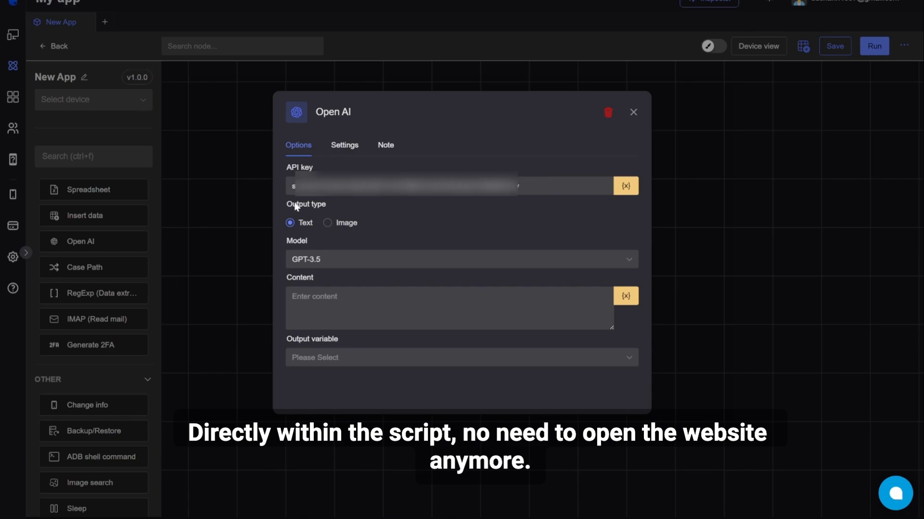
left_click_drag(296, 204, 327, 205)
left_click_drag(290, 167, 312, 166)
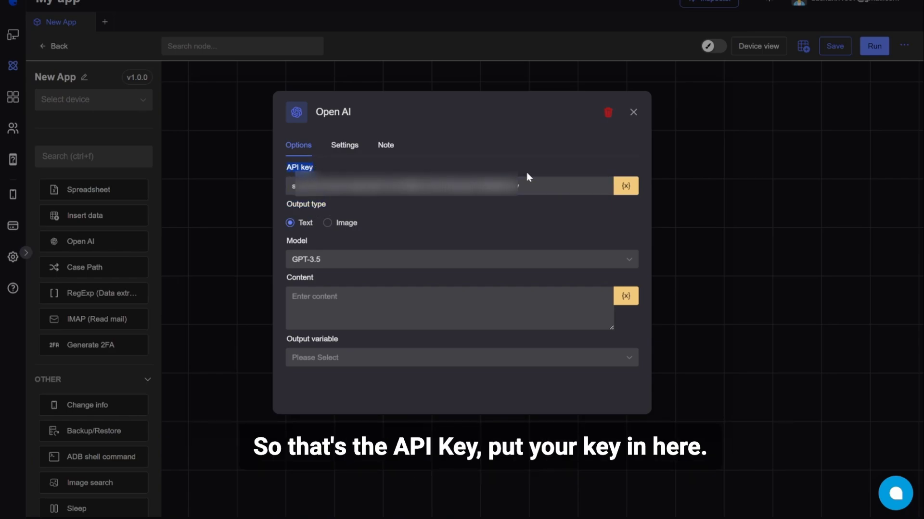
left_click_drag(528, 186, 288, 186)
left_click(256, 212)
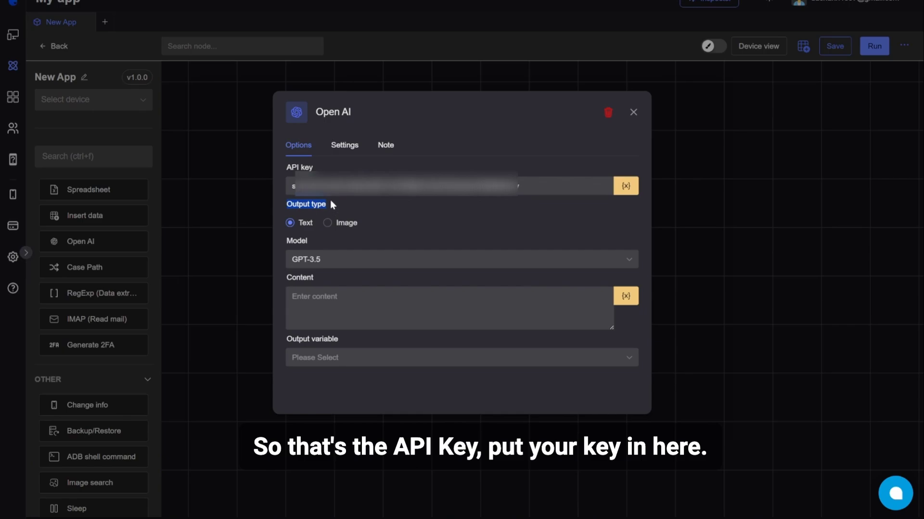
- Toggle the Open AI node's output type between Text and Image, ending on Text
left_click(327, 223)
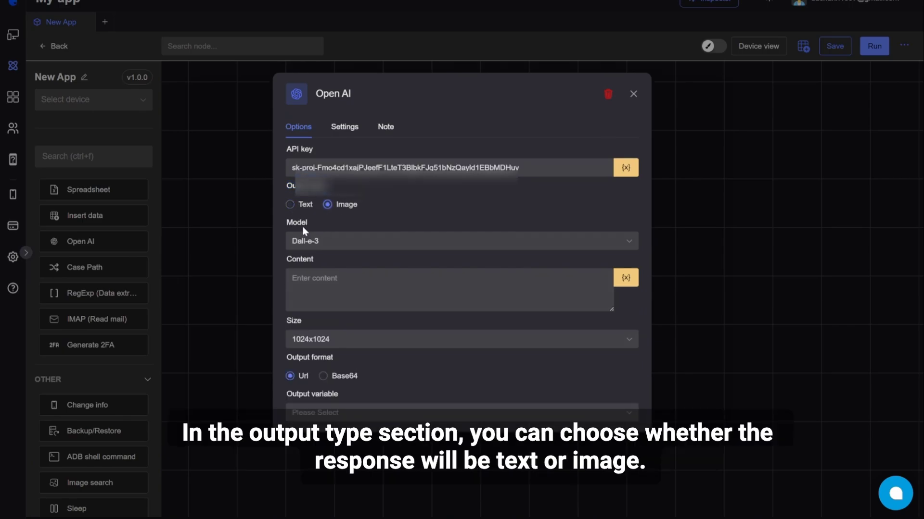
left_click(301, 207)
left_click(332, 224)
left_click(297, 206)
- Choose GPT-4 from the model list and keep it selected
left_click(328, 259)
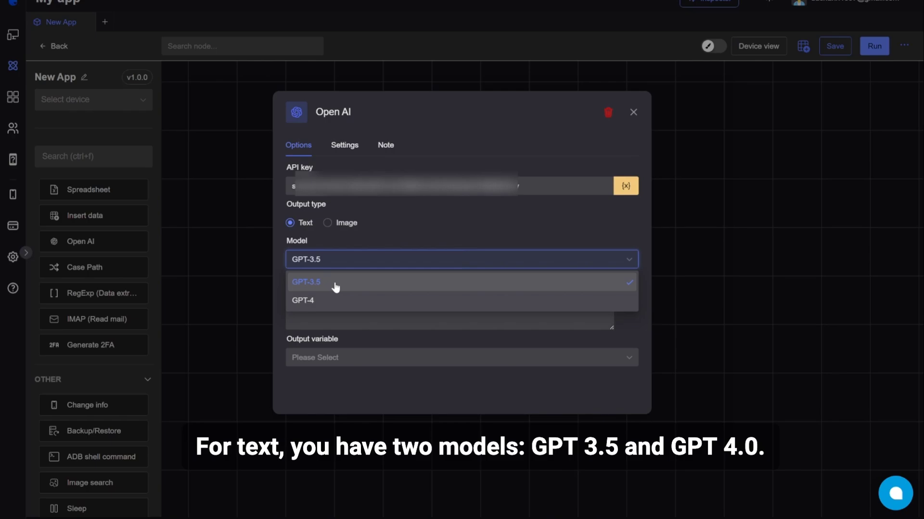
left_click(355, 300)
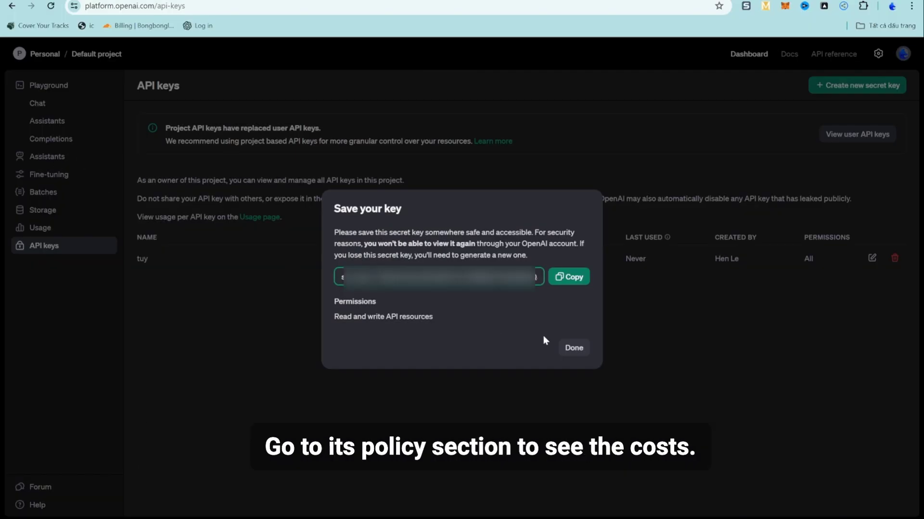
left_click(573, 348)
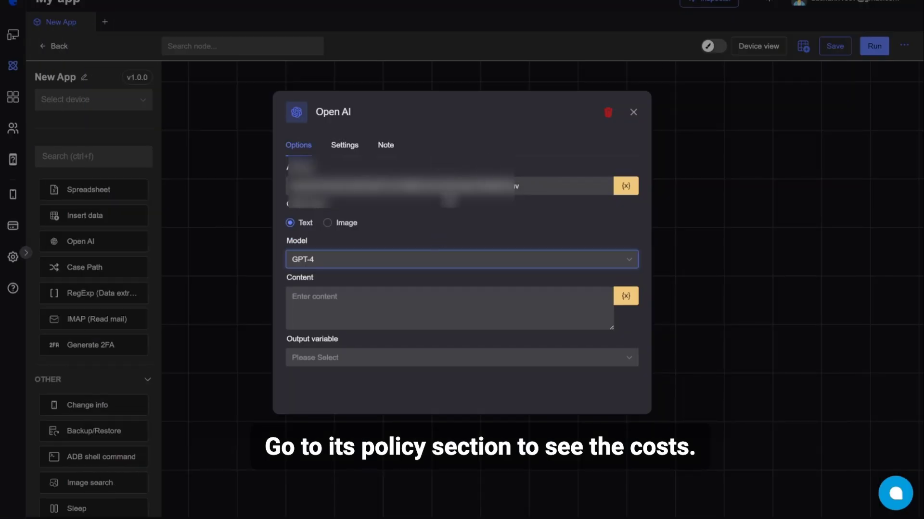
left_click(337, 261)
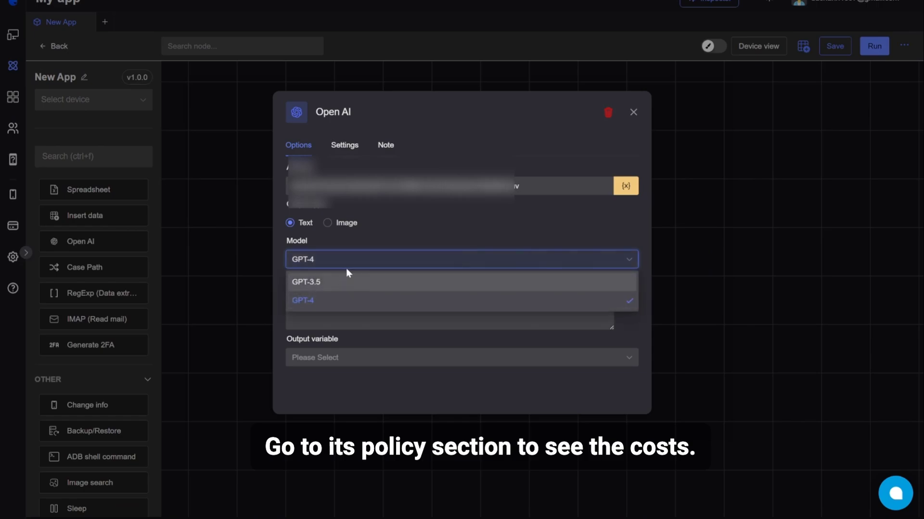
left_click(385, 232)
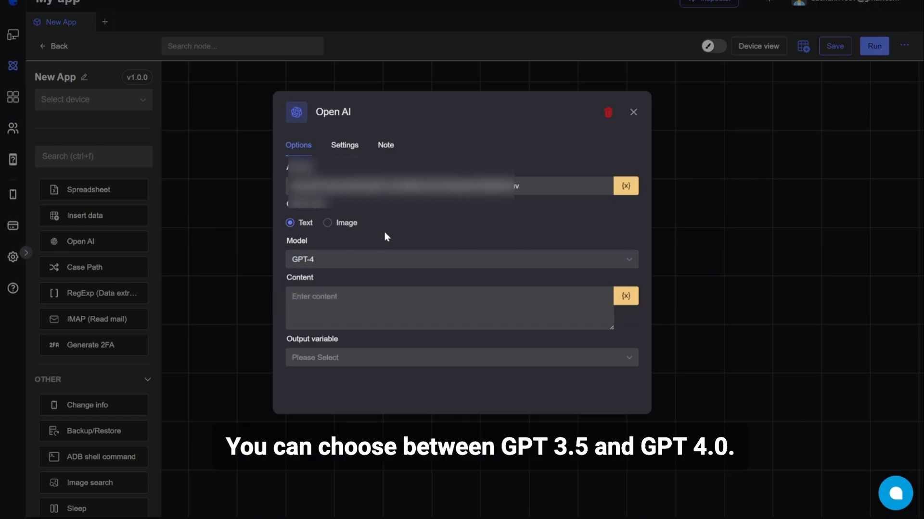
- Switch the Open AI node to Image output with the Dall-e-3 model
left_click(339, 225)
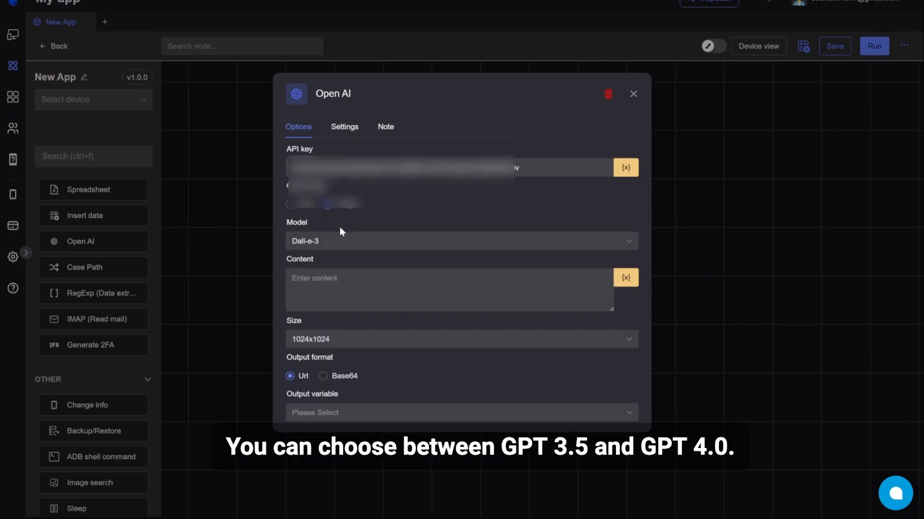
left_click(360, 247)
left_click(362, 263)
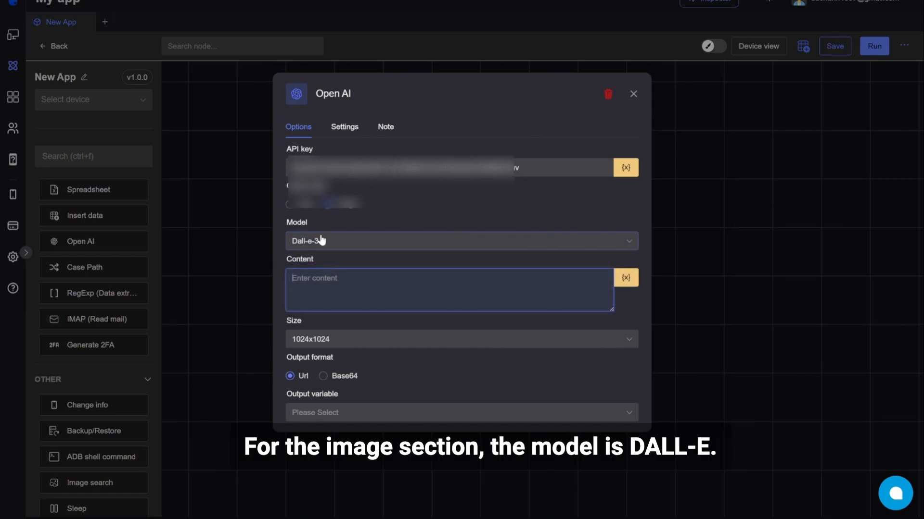
left_click(306, 206)
left_click(336, 221)
left_click(294, 204)
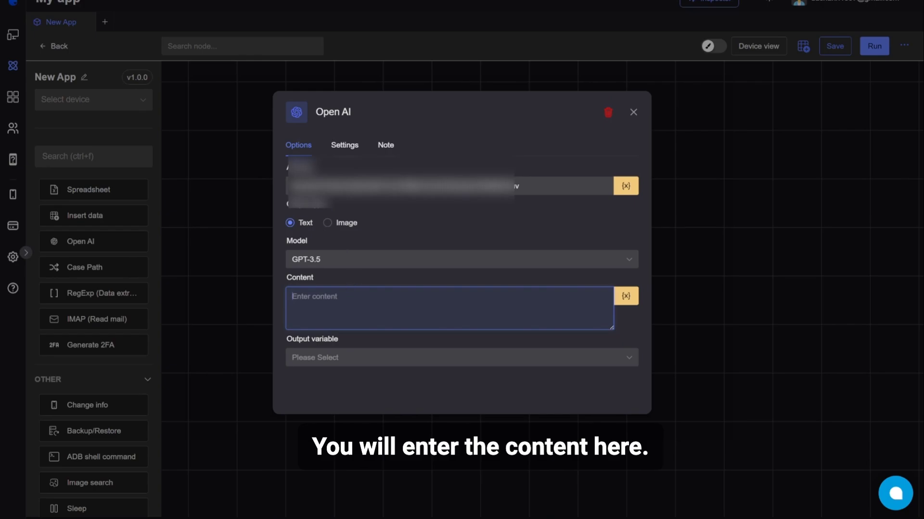
left_click(343, 225)
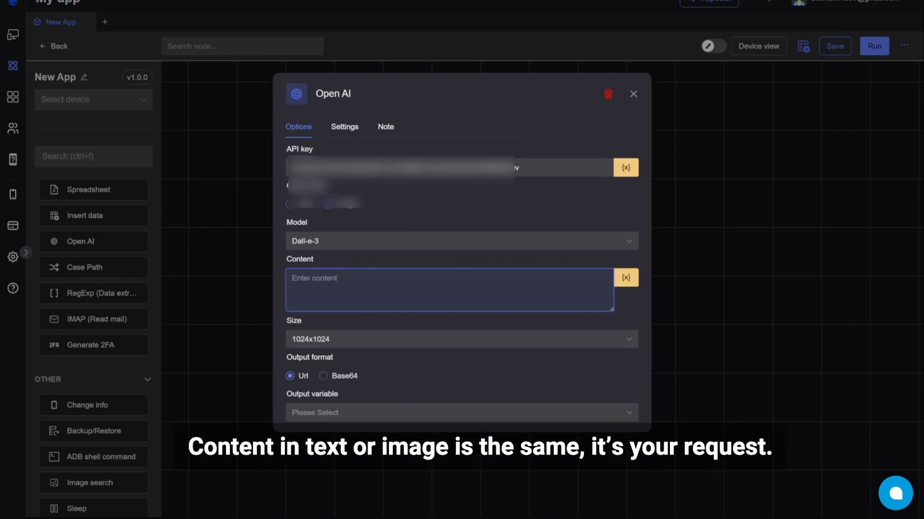
- Enter the content prompt 'cho tôi hình ảnh cái cây'
type("cho tôi hình nâh")
key("BackSpace")
key("BackSpace")
key("BackSpace")
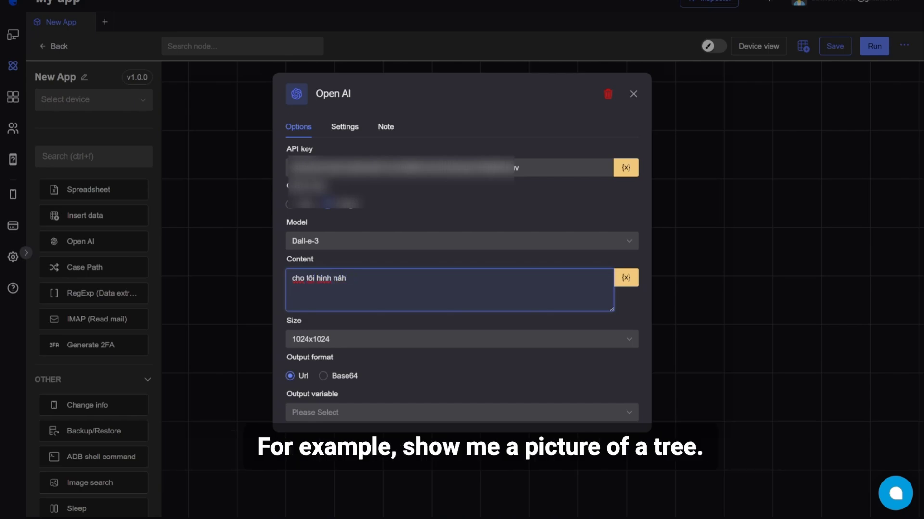
type("ảnh cái cây")
key("ctrl+a")
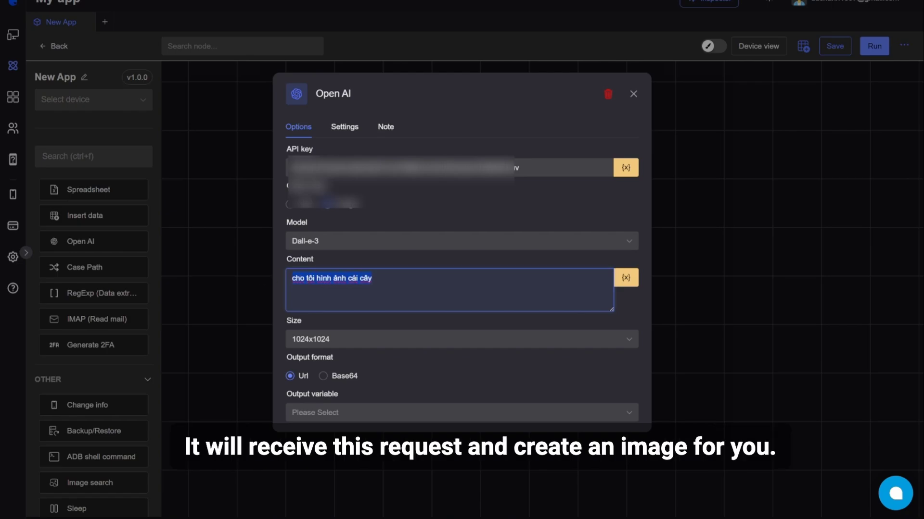
- Keep image size 1024x1024 and output format Url after trying Base64
left_click(396, 343)
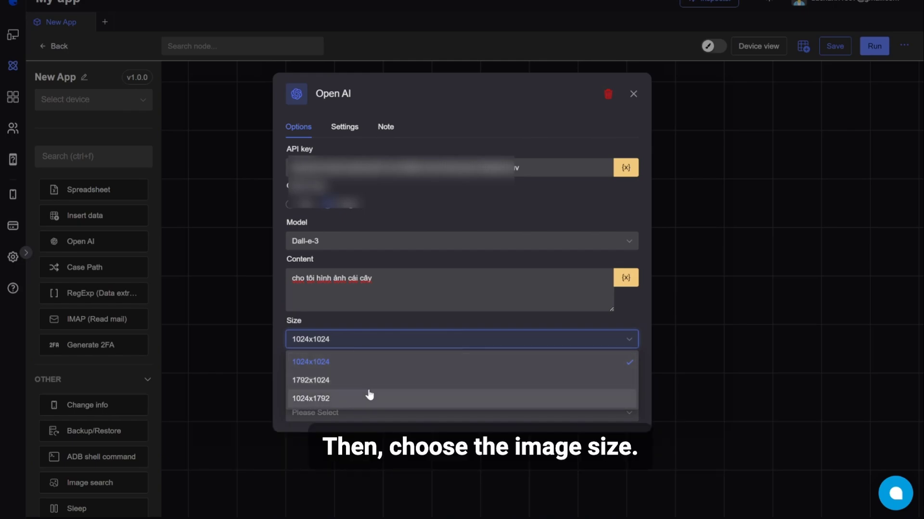
left_click(415, 329)
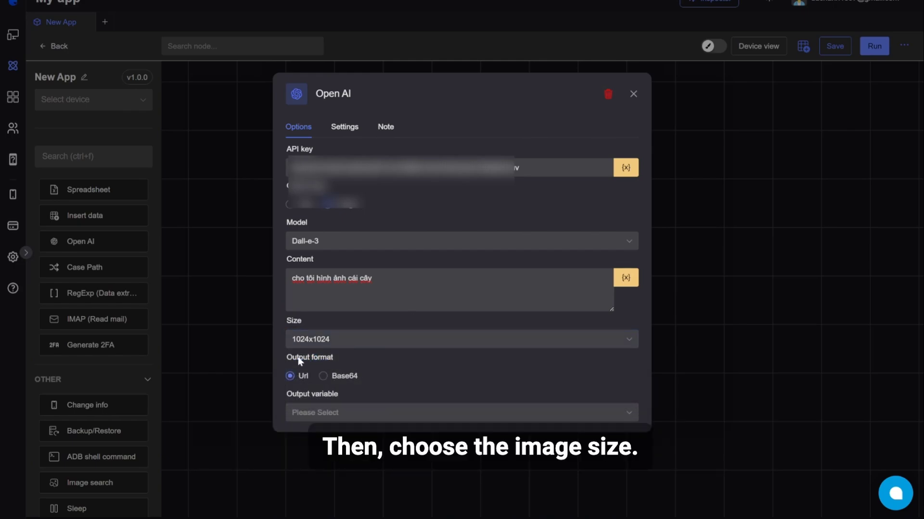
double_click(322, 357)
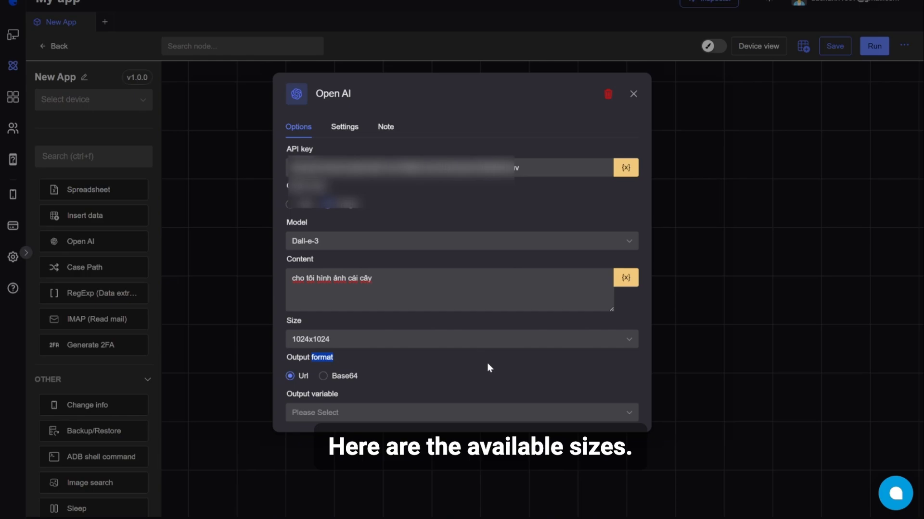
left_click(336, 376)
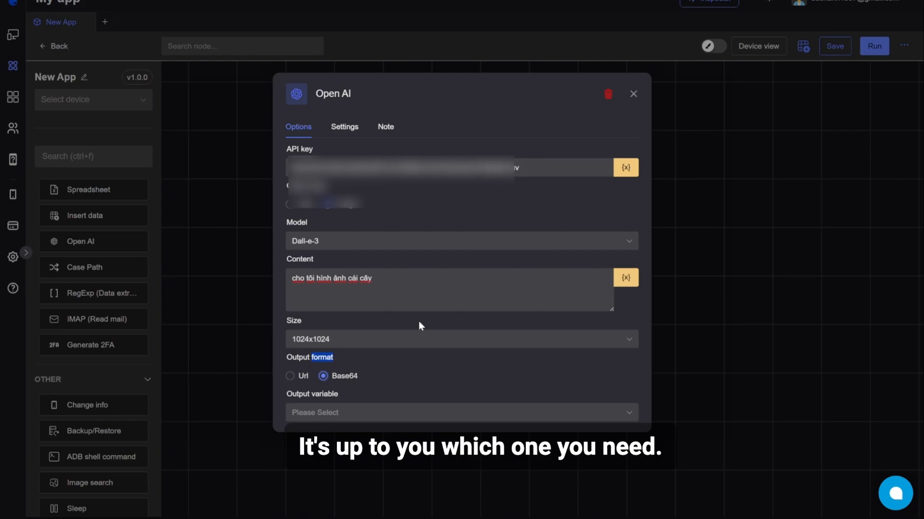
left_click(290, 376)
- Check the output variable list without choosing one, then switch the node back to Text output
left_click(342, 406)
scroll(340, 373, "down", 3)
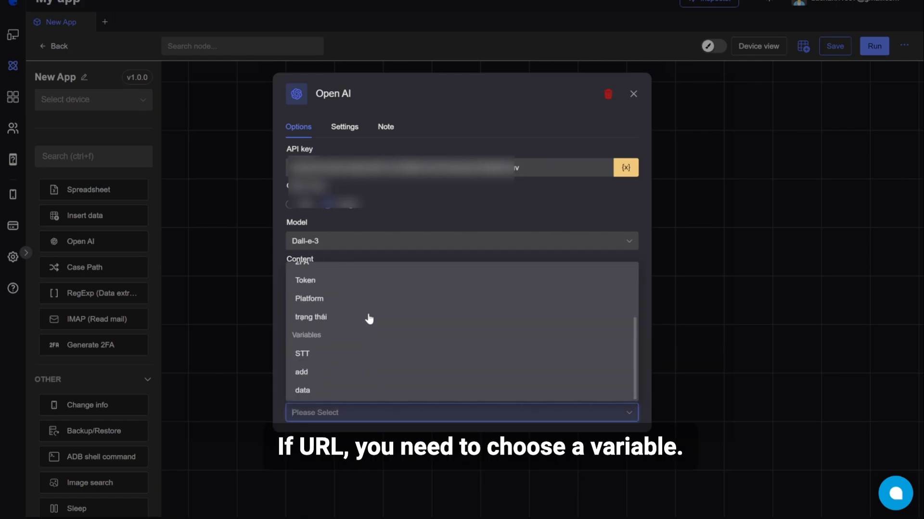
left_click(514, 253)
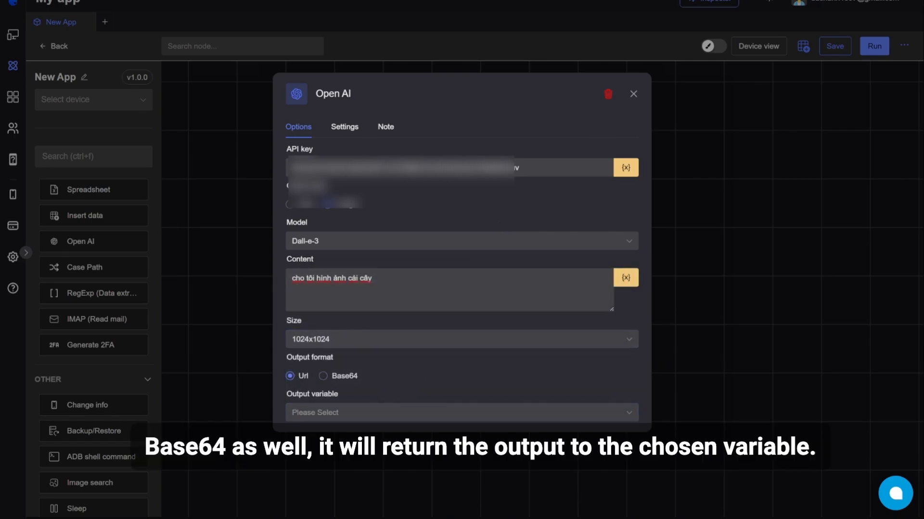
left_click(291, 204)
left_click_drag(372, 296, 284, 305)
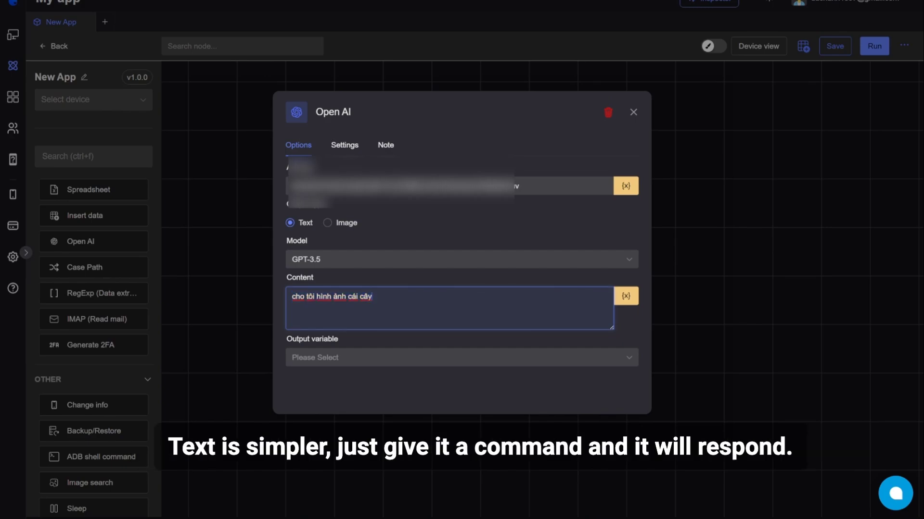
- Review the output variable list, leaving it unset, and keep GPT-3.5 as the text model
left_click(428, 360)
scroll(394, 403, "down", 2)
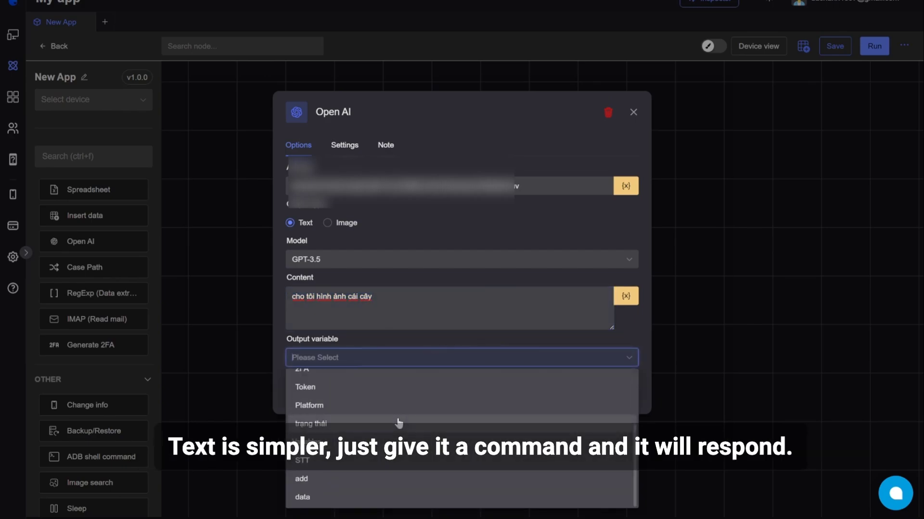
left_click(415, 347)
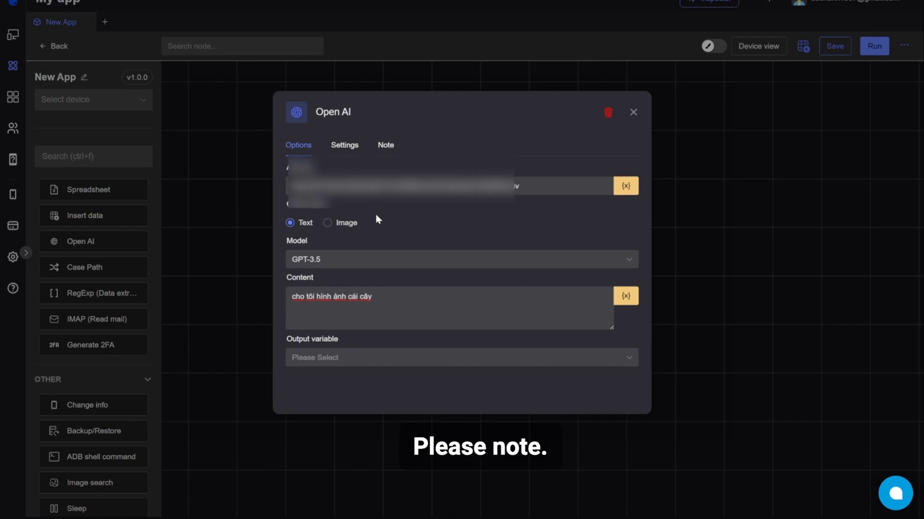
left_click(364, 264)
left_click(408, 231)
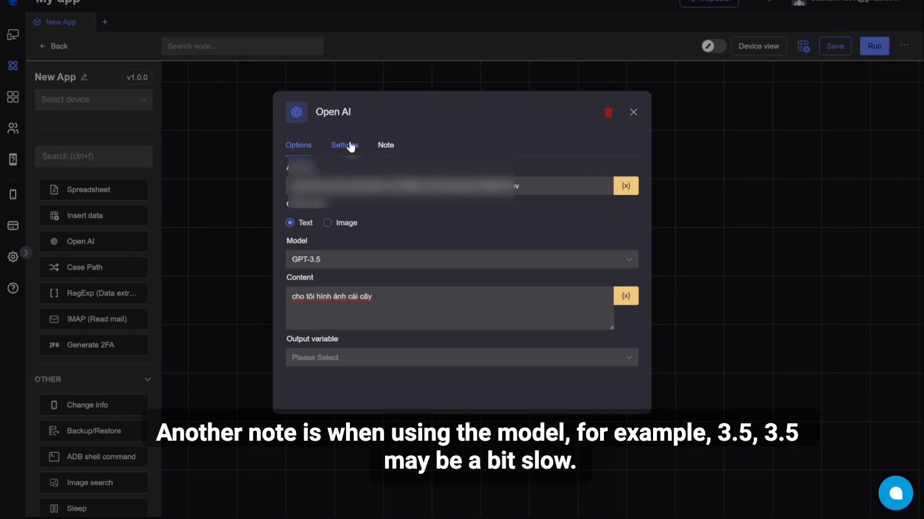
left_click_drag(375, 296, 306, 297)
left_click(373, 296)
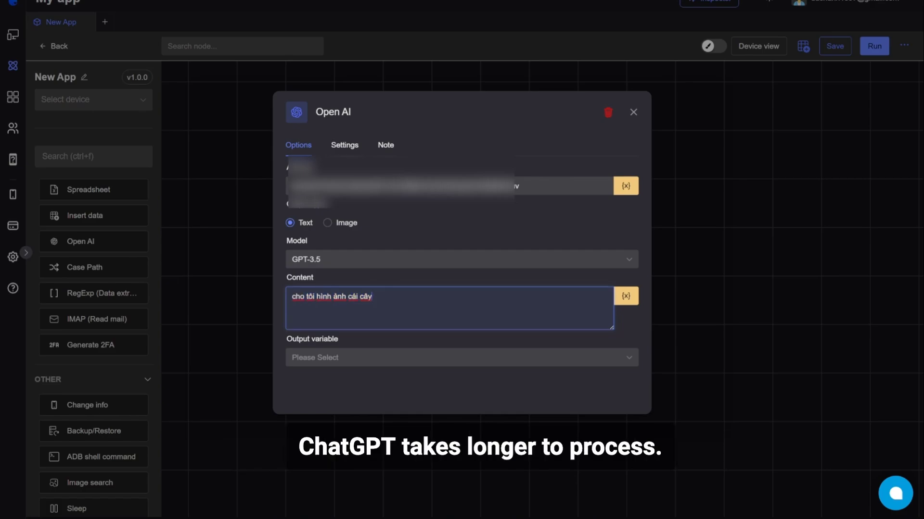
- Change the Open AI node's timeout from 30 to 120 seconds in its timing settings
left_click(348, 153)
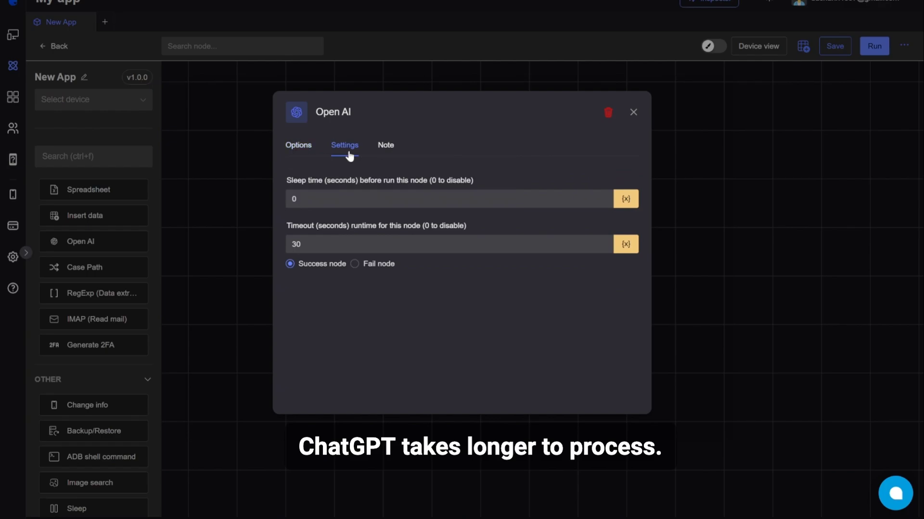
left_click(337, 244)
double_click(336, 244)
left_click(336, 244)
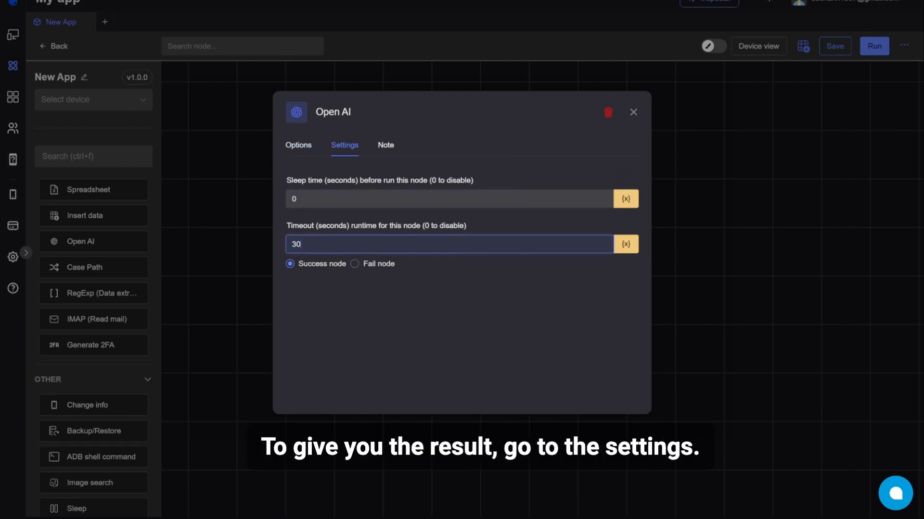
key("ctrl+a")
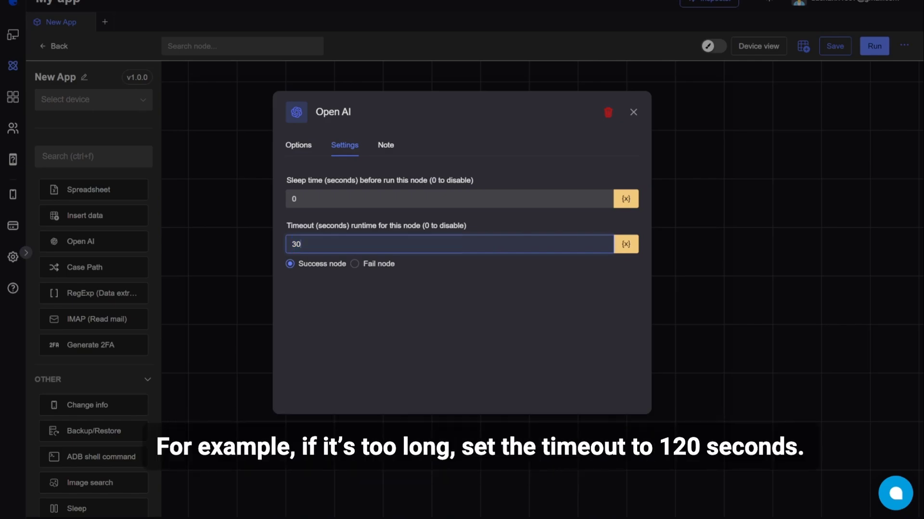
type("120")
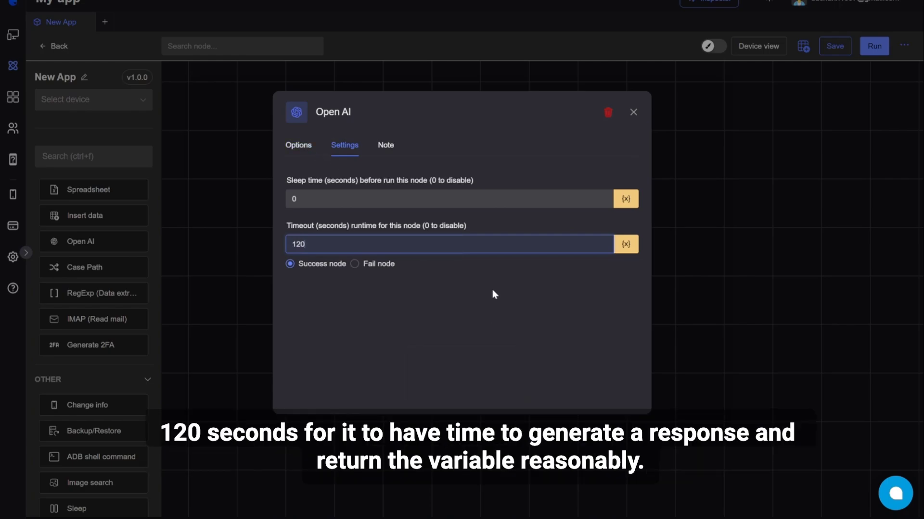
left_click(298, 145)
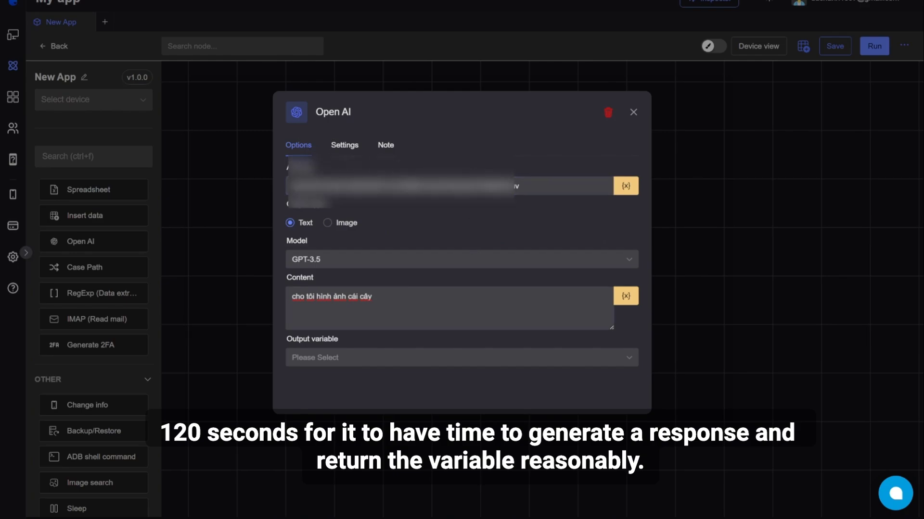
left_click(428, 360)
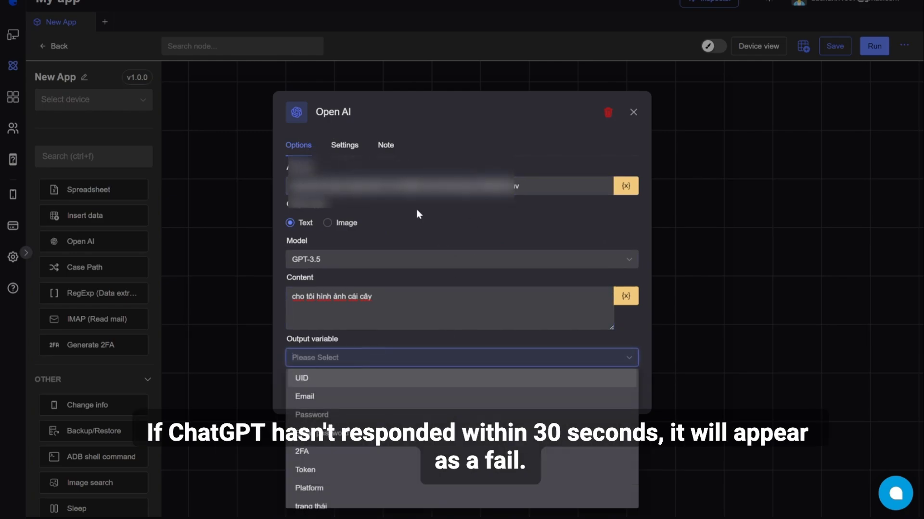
left_click(342, 147)
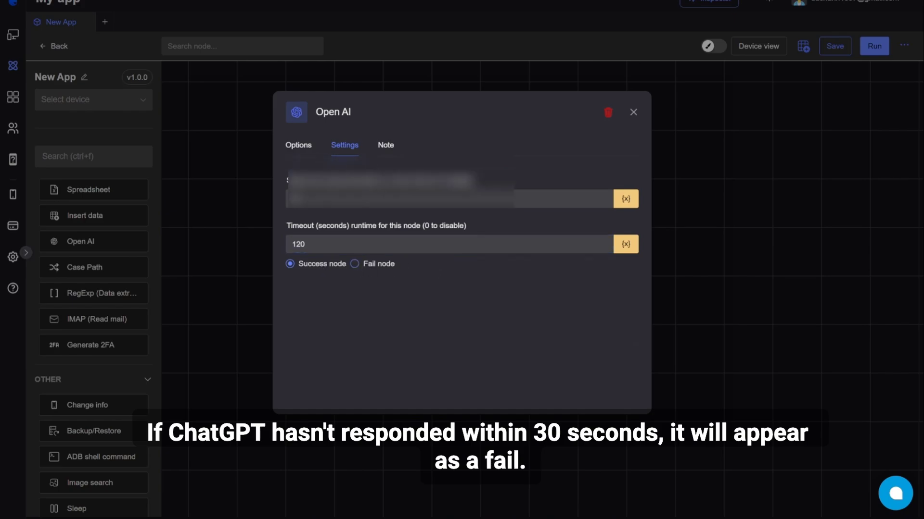
left_click(308, 146)
left_click_drag(351, 112, 288, 109)
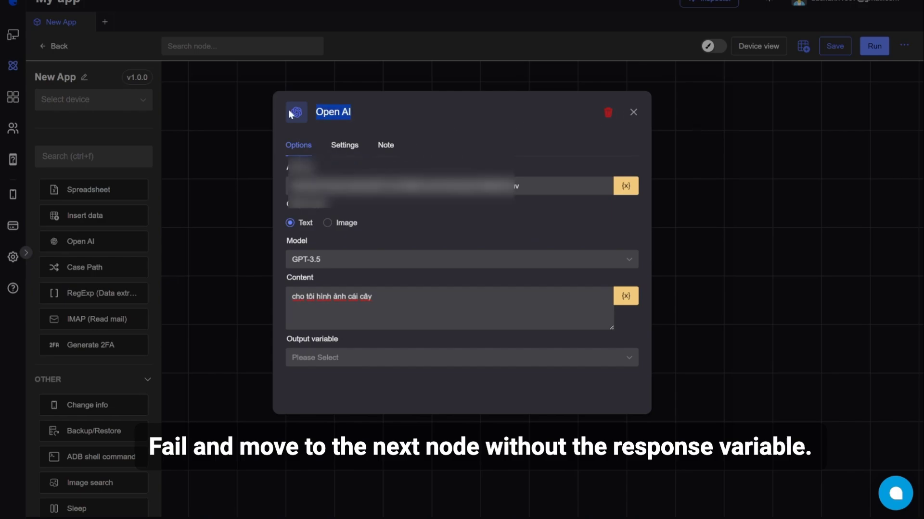
left_click(383, 266)
left_click(434, 237)
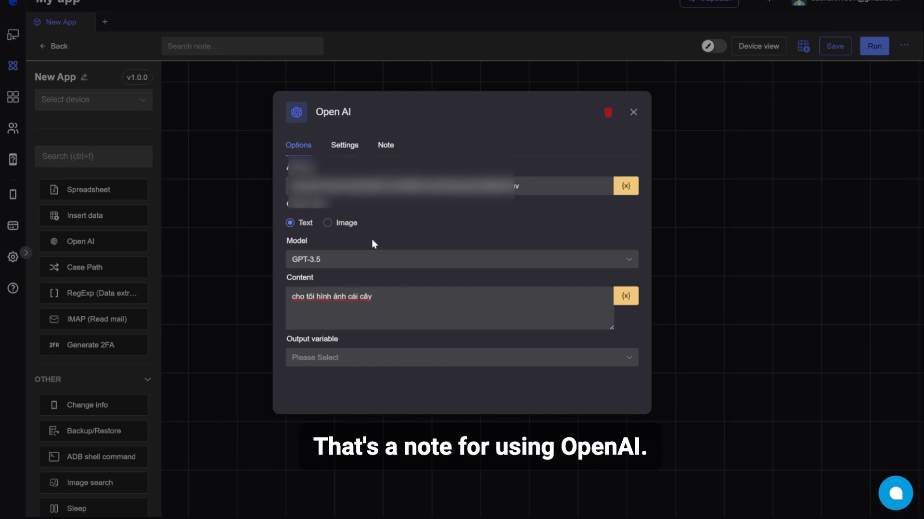